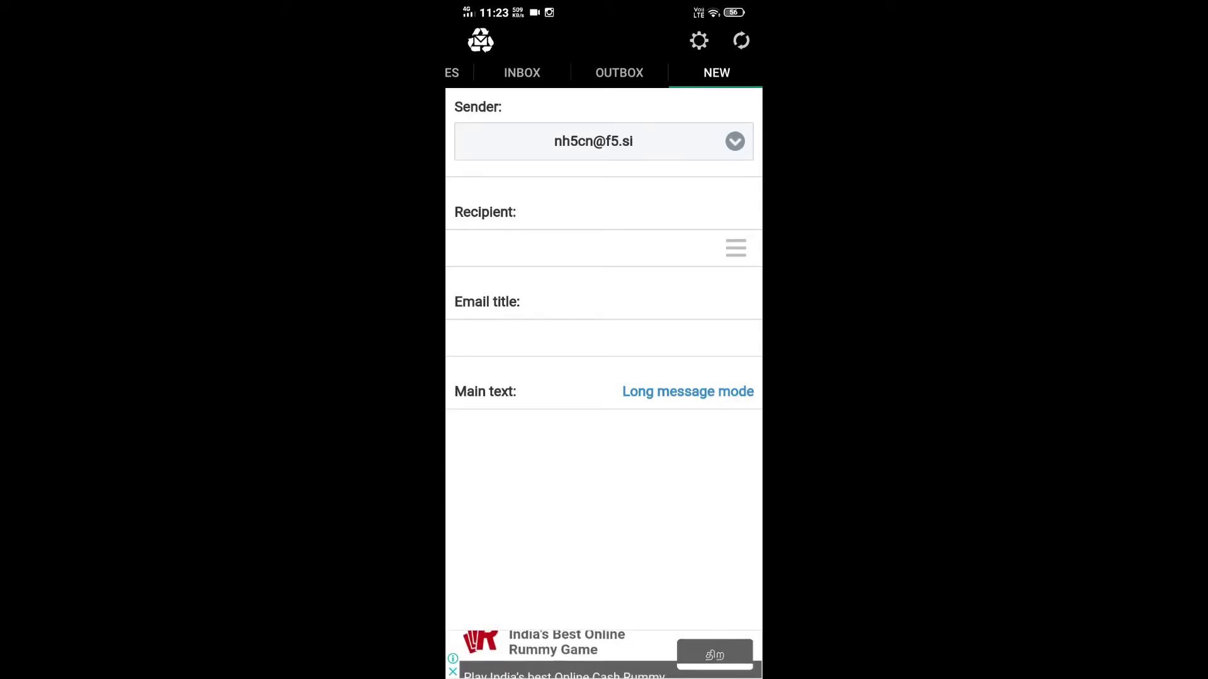
- Set the sender to the f5.si address and the recipient to the previously used Gmail address
left_click(594, 141)
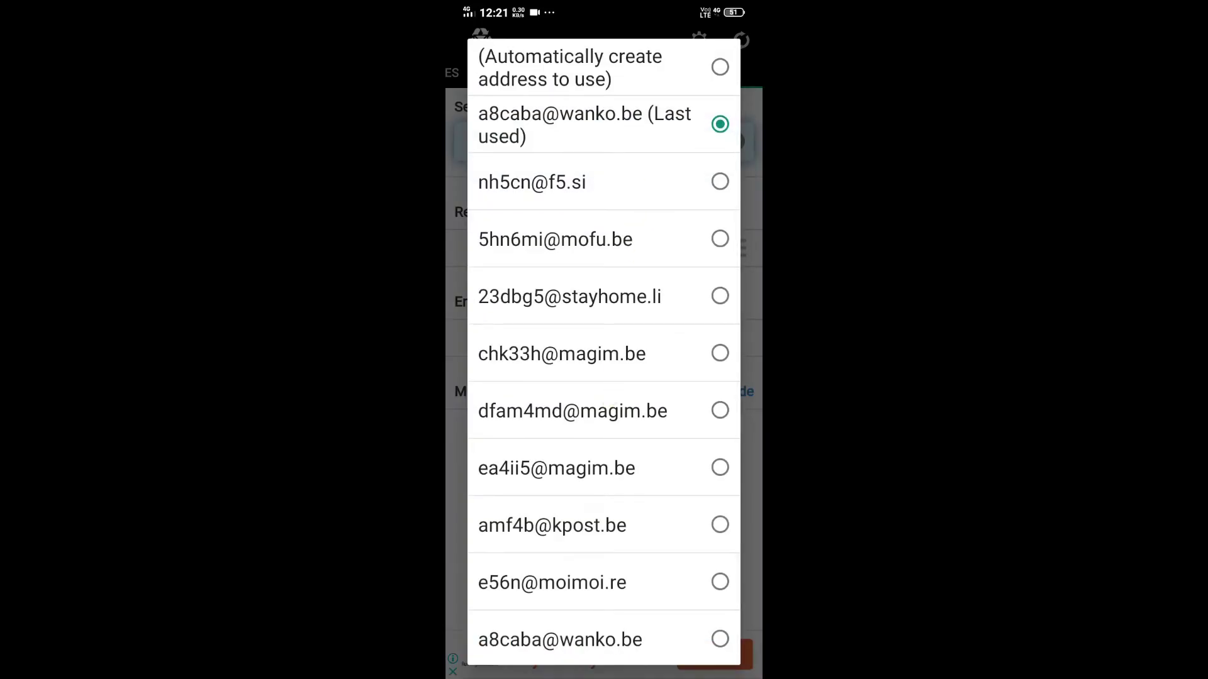
left_click(531, 182)
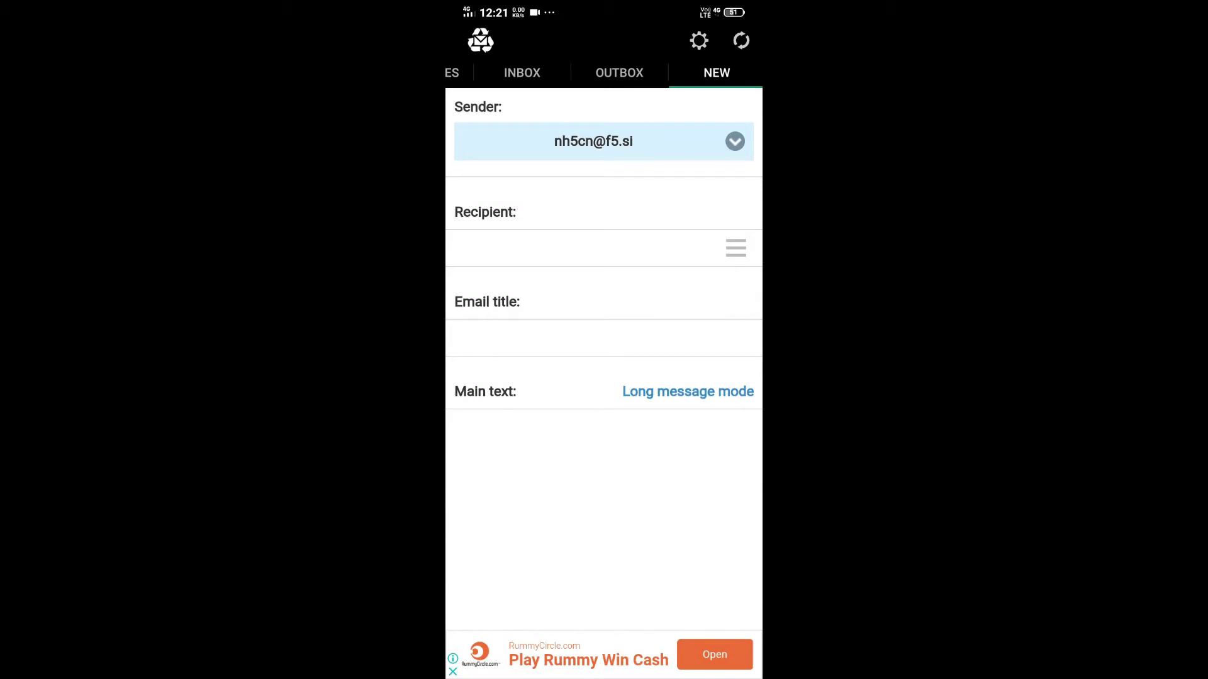
left_click(577, 248)
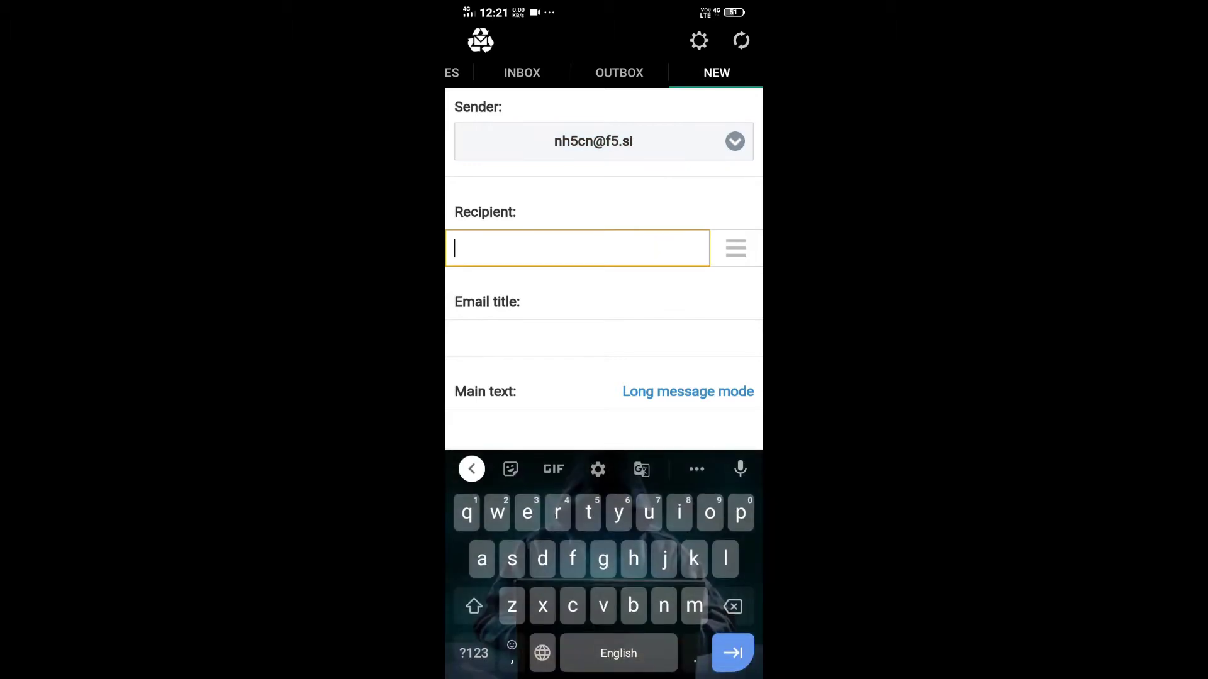
left_click(736, 248)
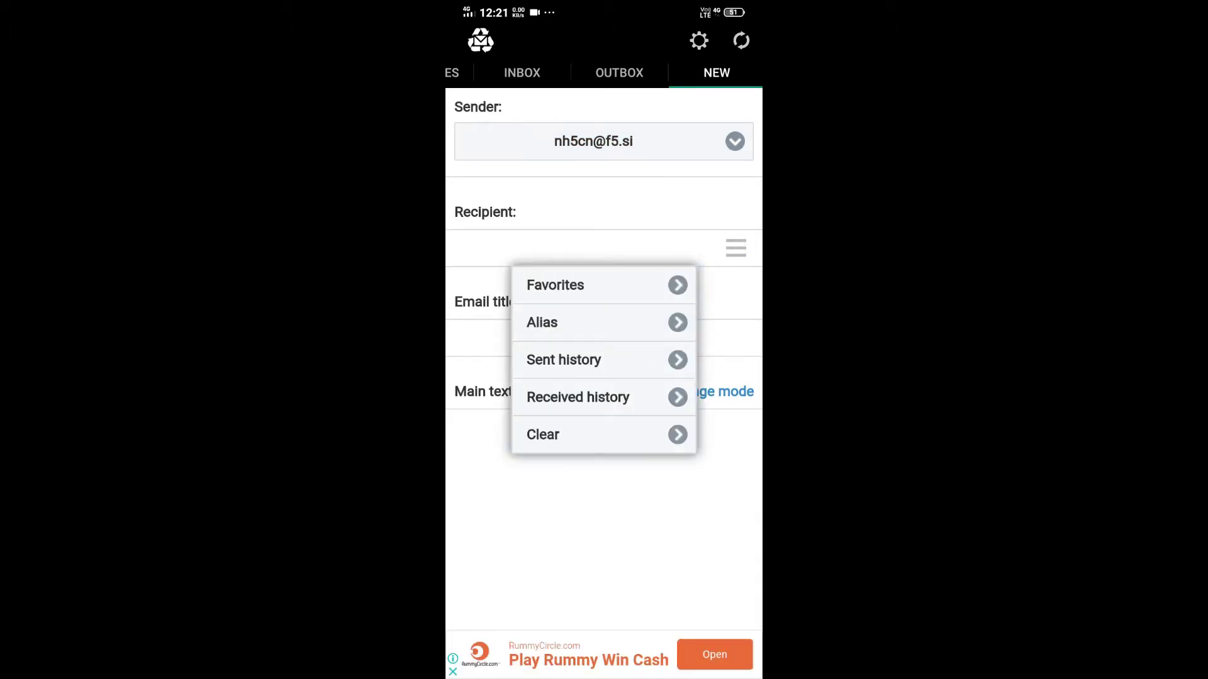
left_click(555, 285)
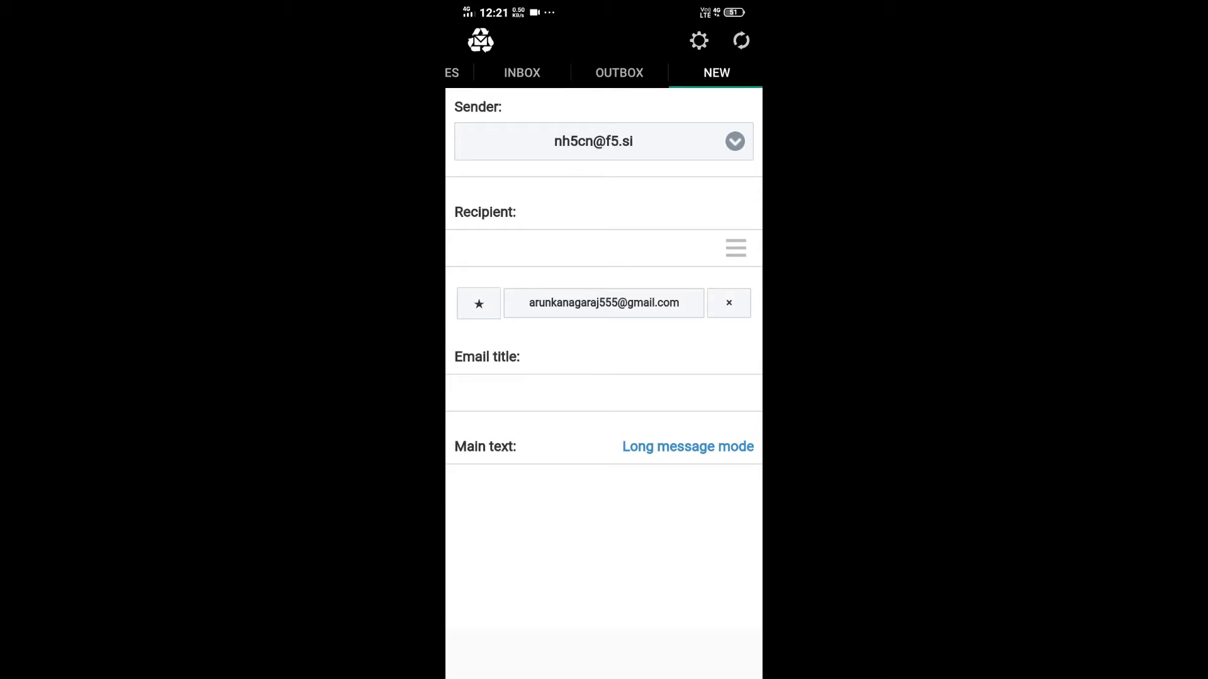
left_click(604, 302)
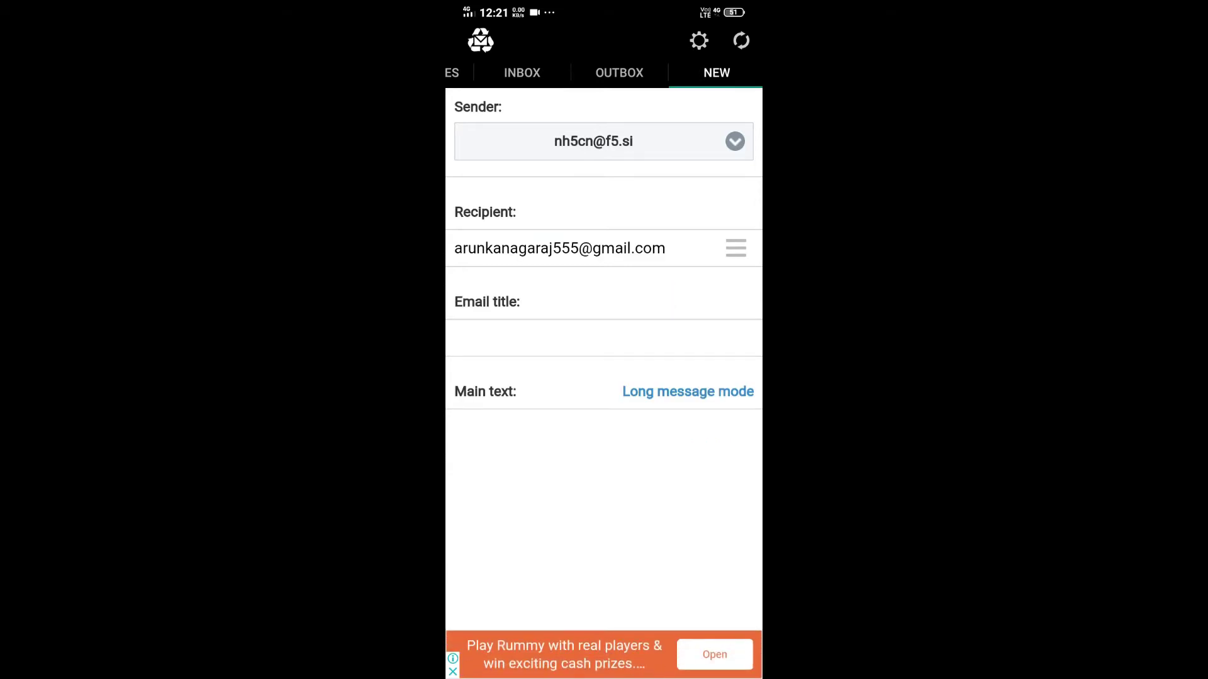
left_click(475, 339)
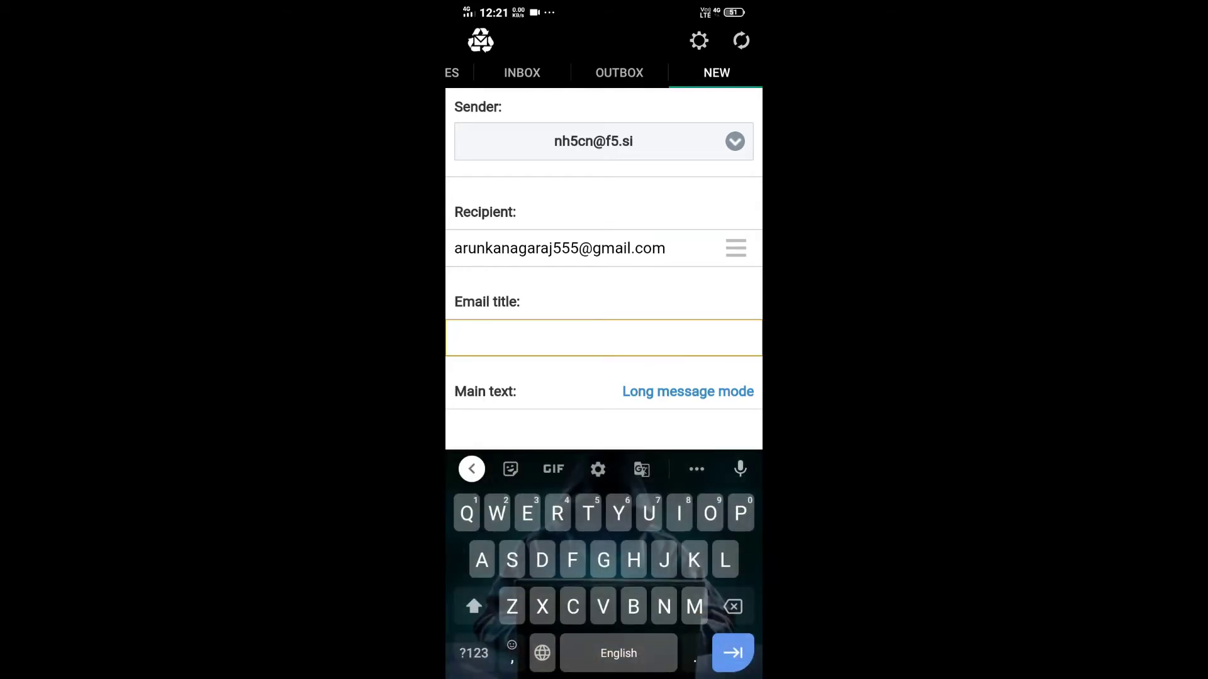
- Enter the title 'Hi friends' and the body 'Subscribe and click Bell icon please'
type("Hi")
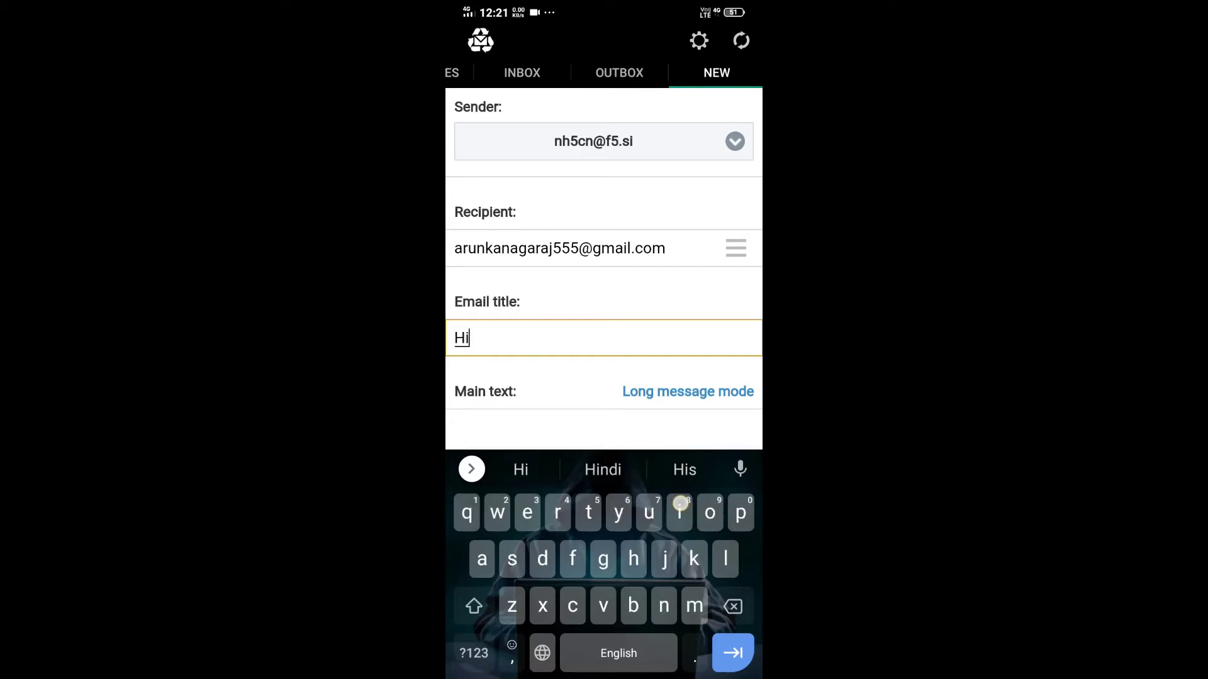
type(" friends")
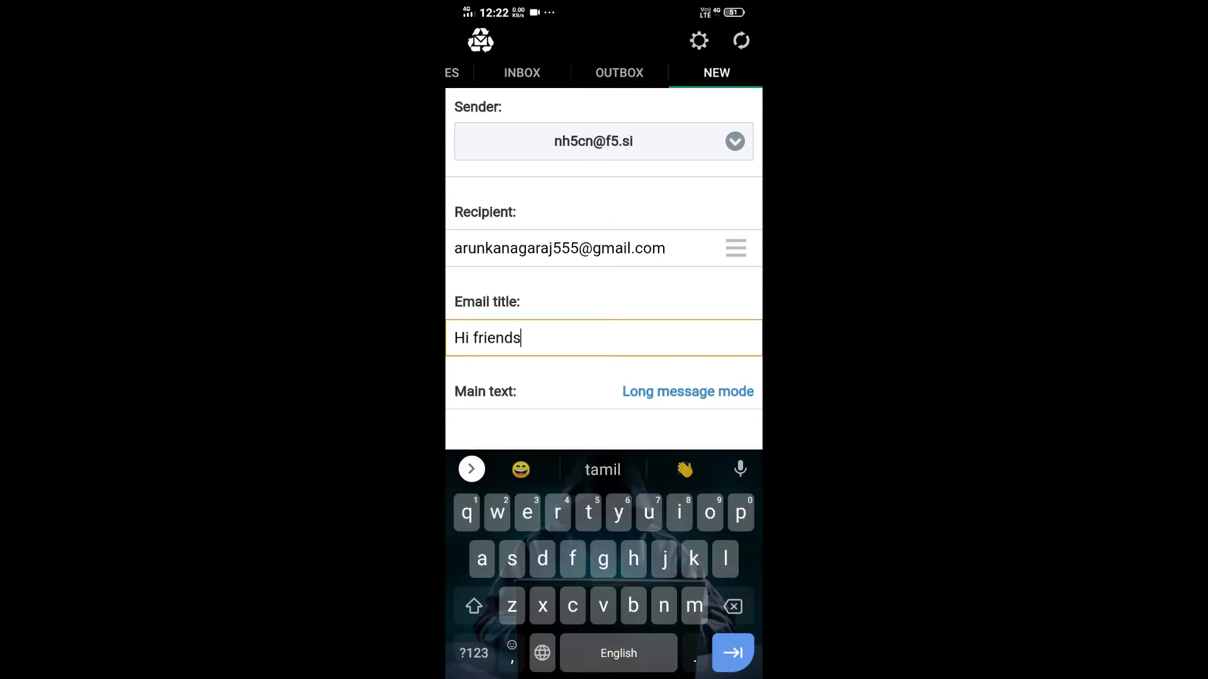
scroll(468, 324, "down", 1)
left_click(480, 348)
type("Si")
key("BackSpace")
type("ub")
left_click(603, 470)
type("an")
left_click(603, 470)
left_click(602, 469)
left_click(521, 469)
left_click(602, 469)
left_click(602, 470)
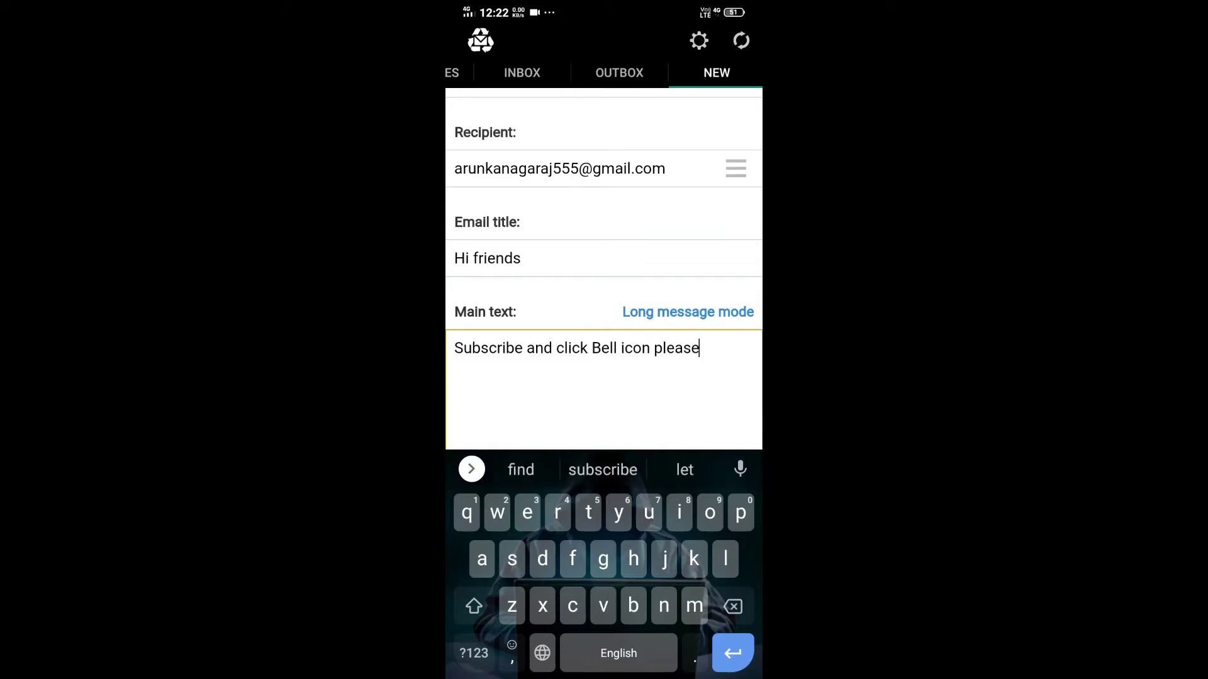
scroll(636, 308, "up", 2)
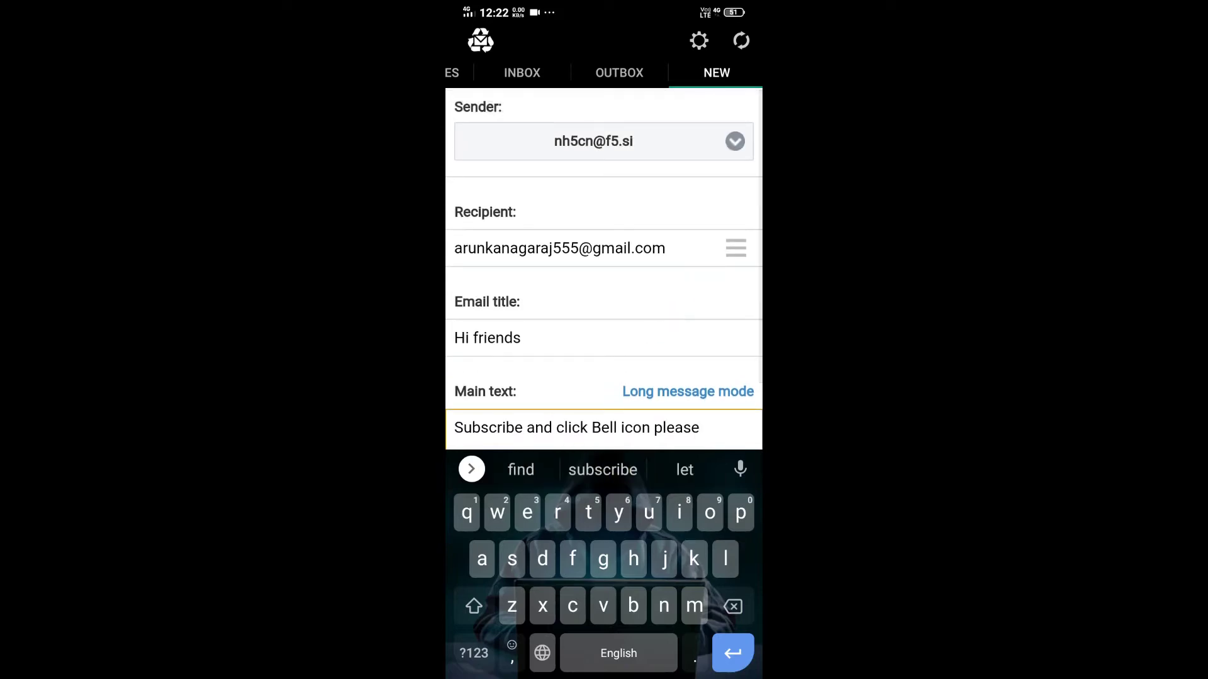
scroll(736, 252, "down", 5)
scroll(736, 132, "down", 3)
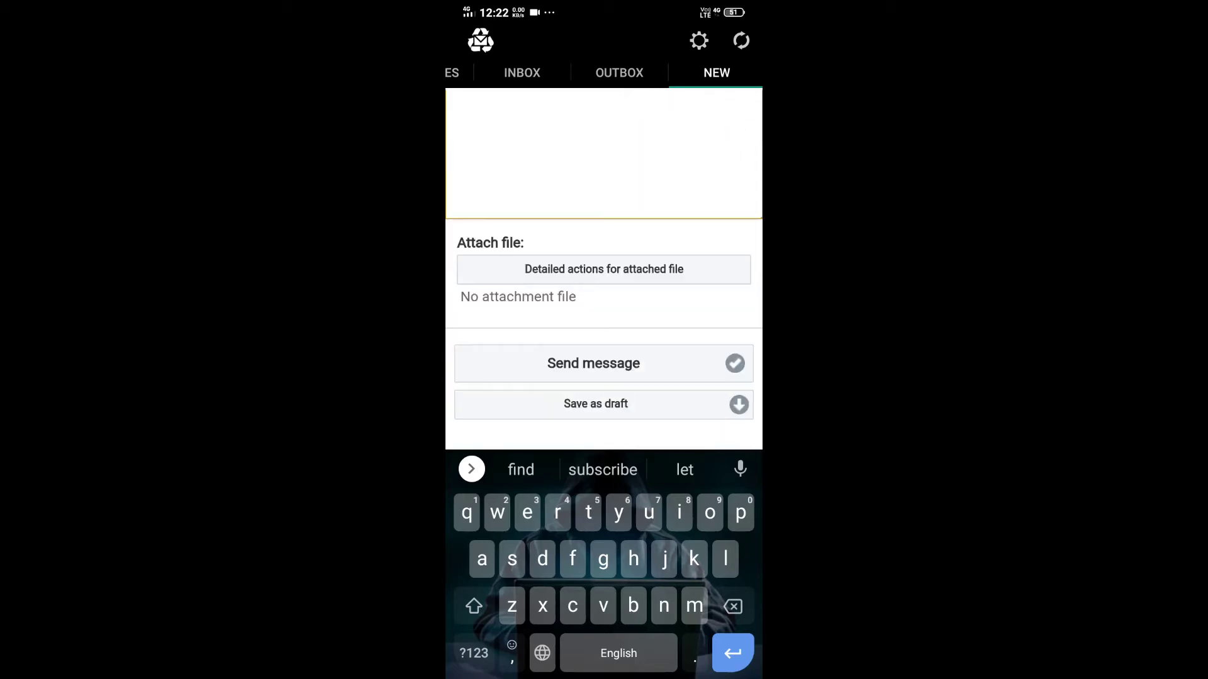
- Send and confirm the 'Hi friends' message, then open it from the top of the Outbox
left_click(594, 363)
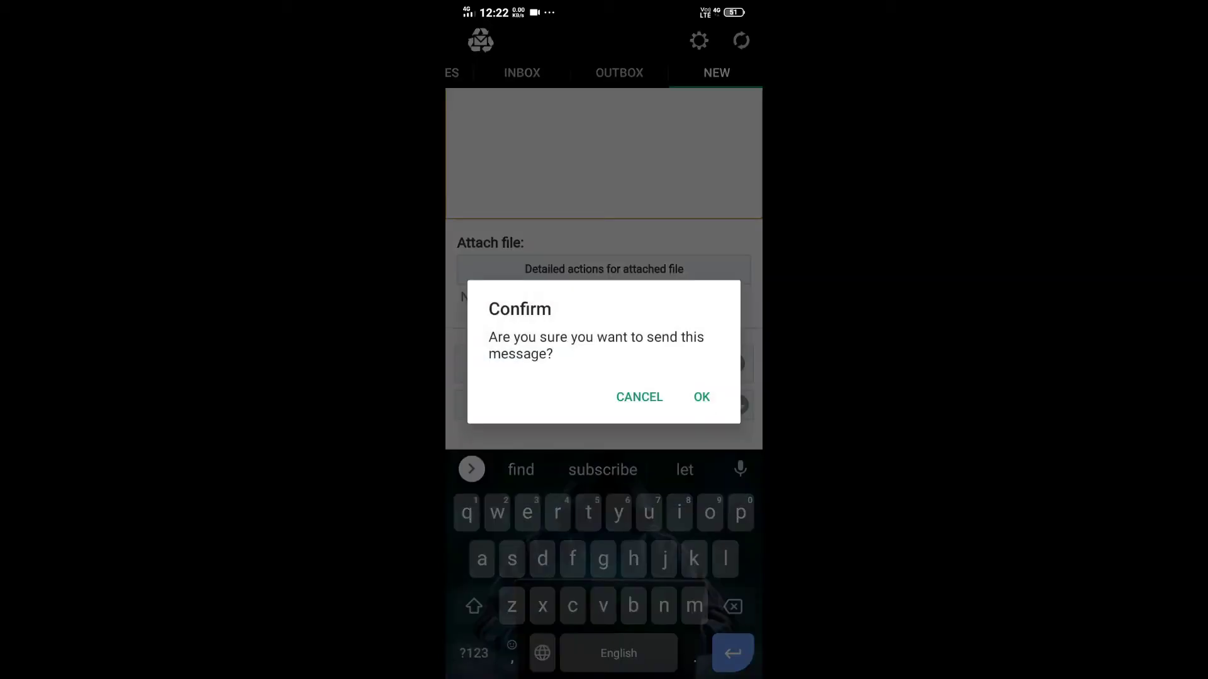
left_click(702, 397)
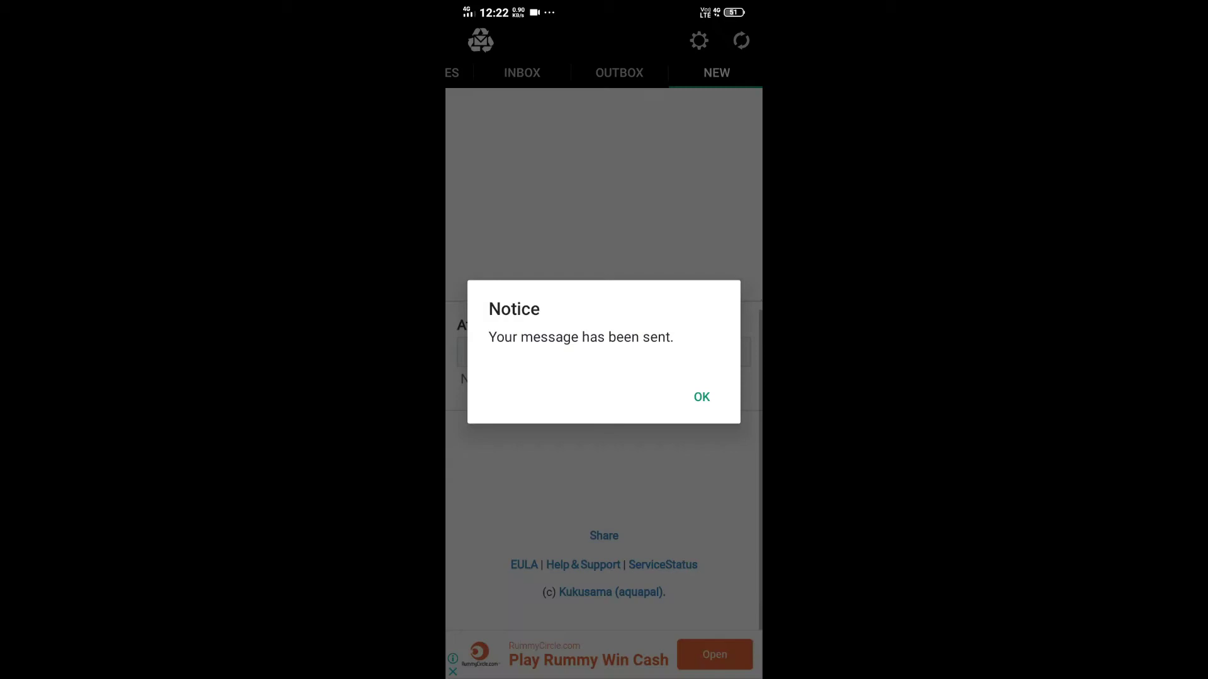
left_click(703, 399)
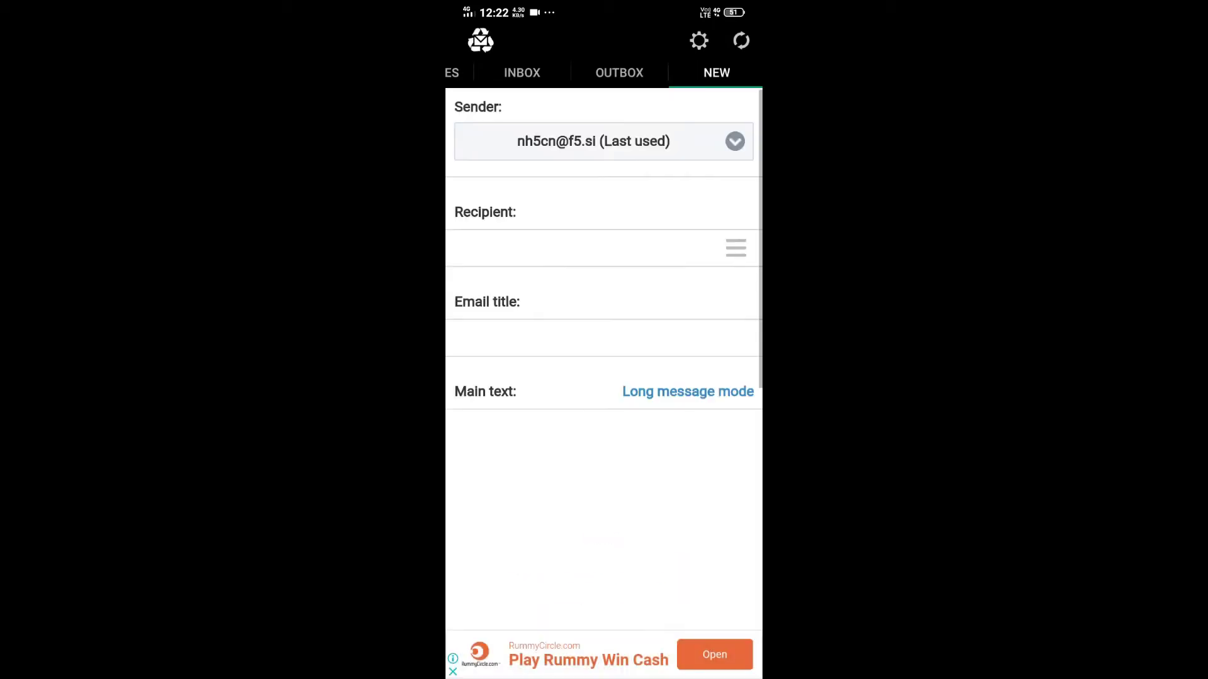
left_click(619, 72)
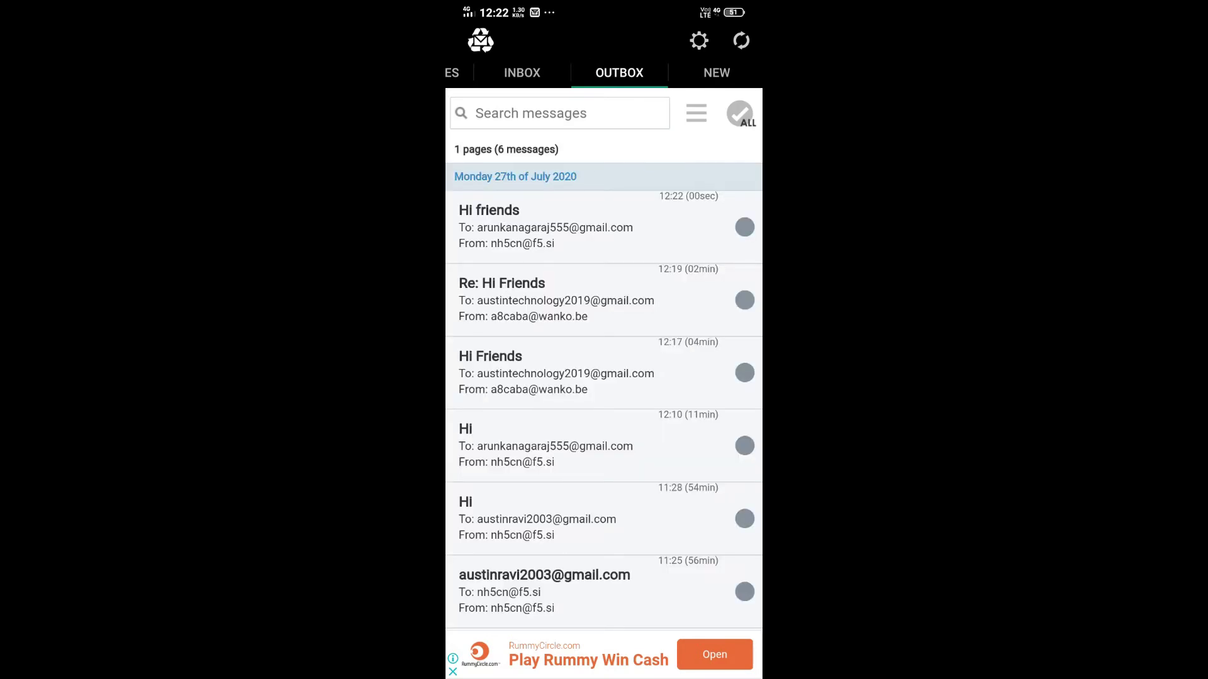
left_click(645, 251)
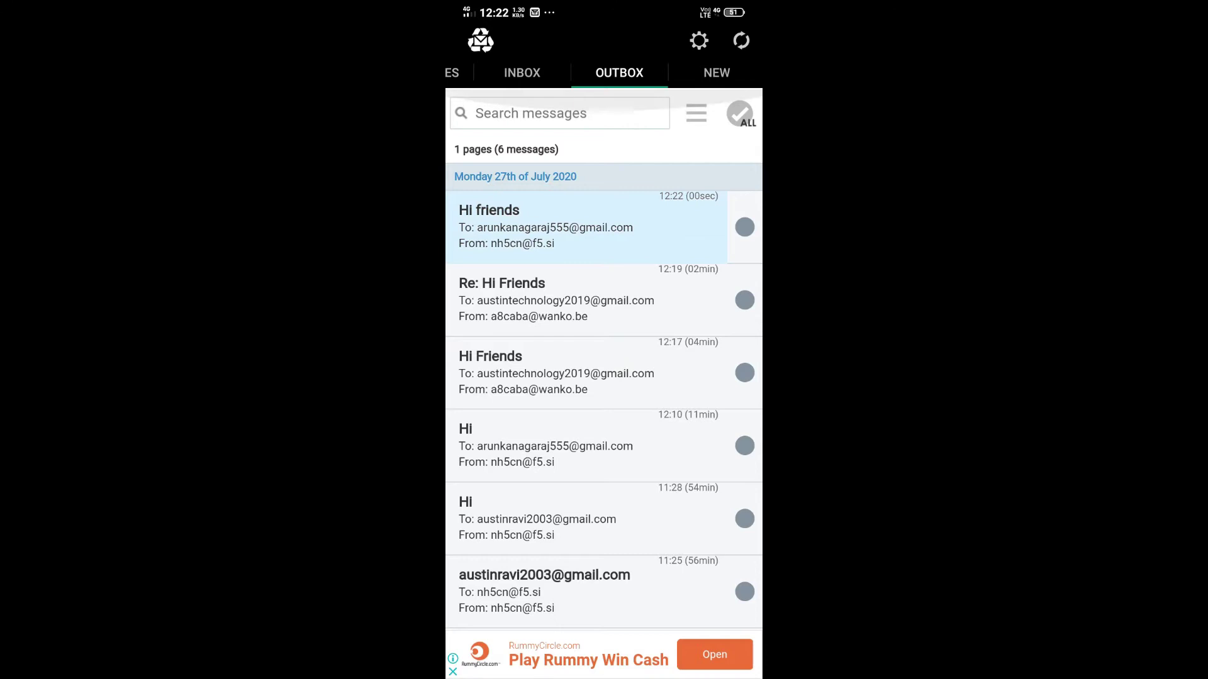
- Switch to Gmail and open the received 'Hi friends' email
left_click_drag(618, 618, 619, 440)
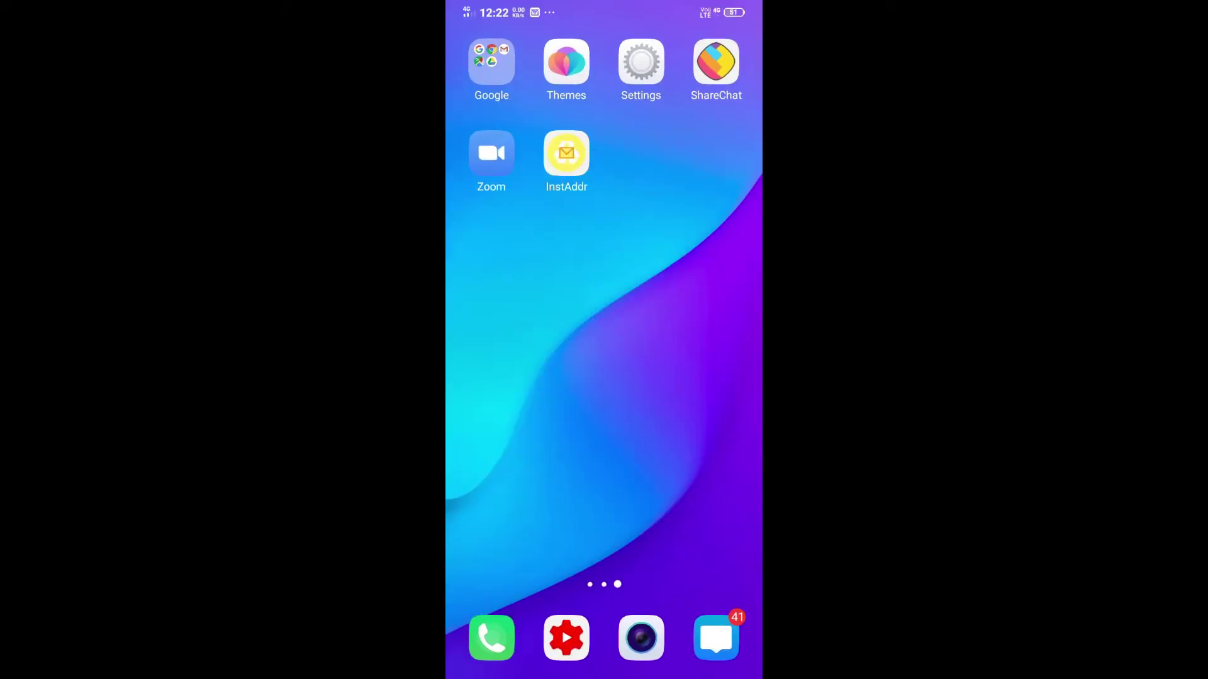
left_click(492, 62)
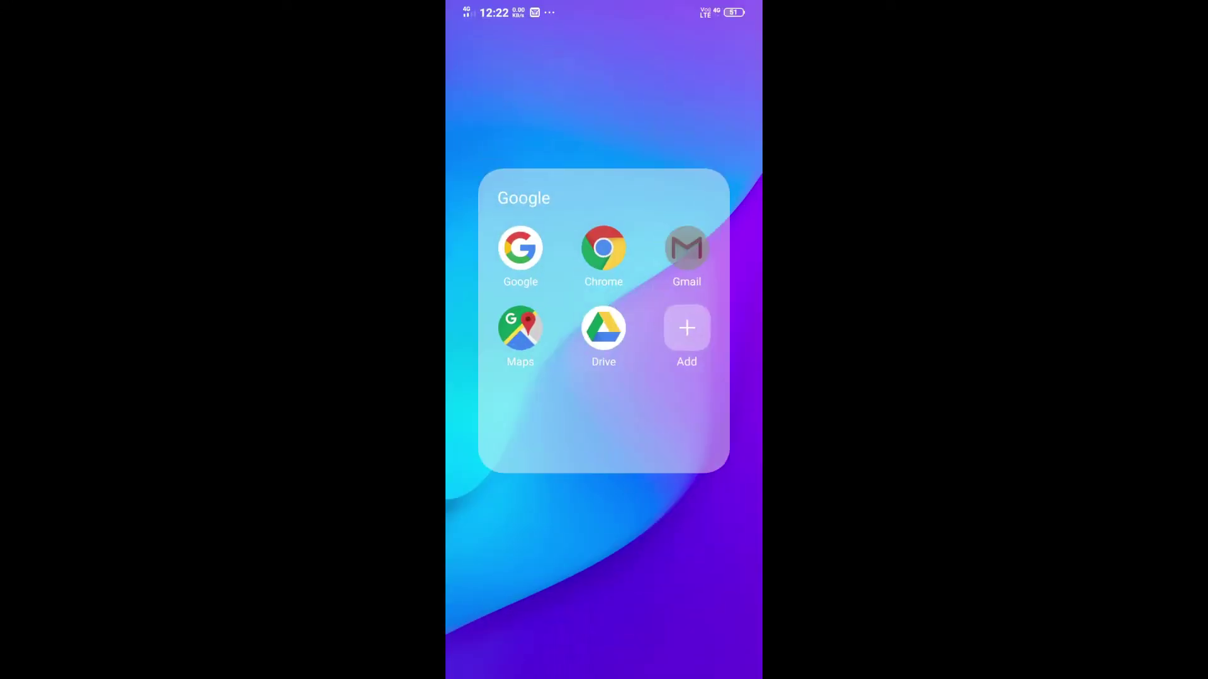
left_click(686, 248)
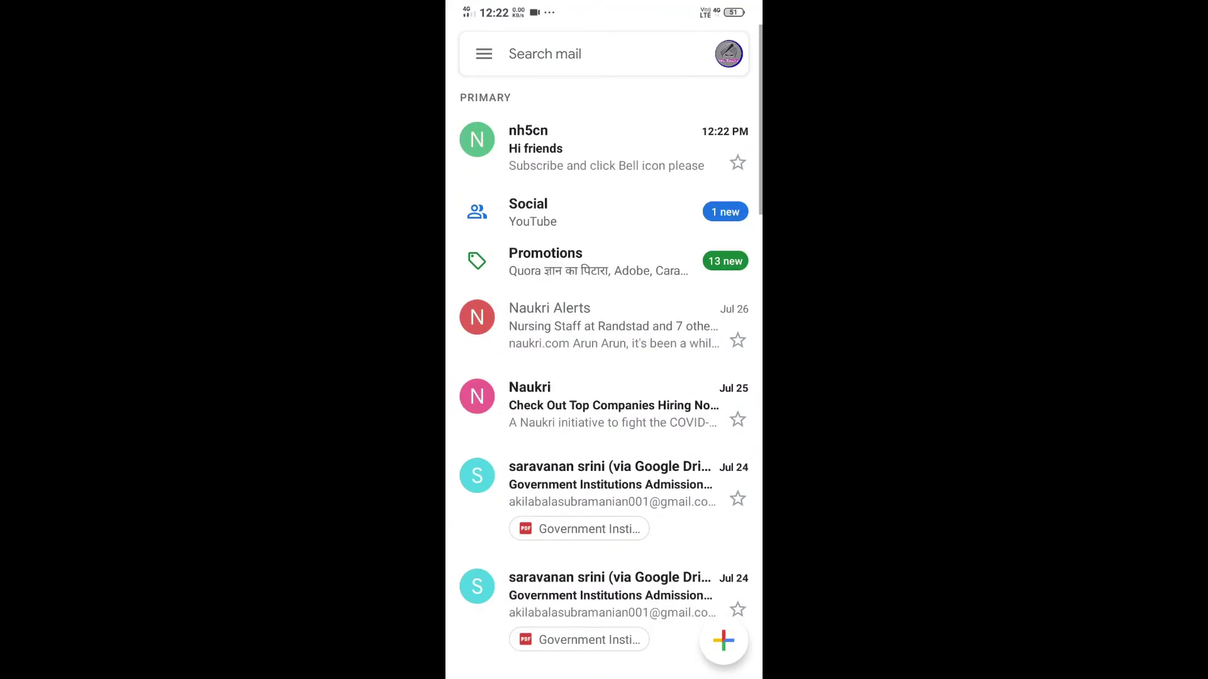
left_click(604, 148)
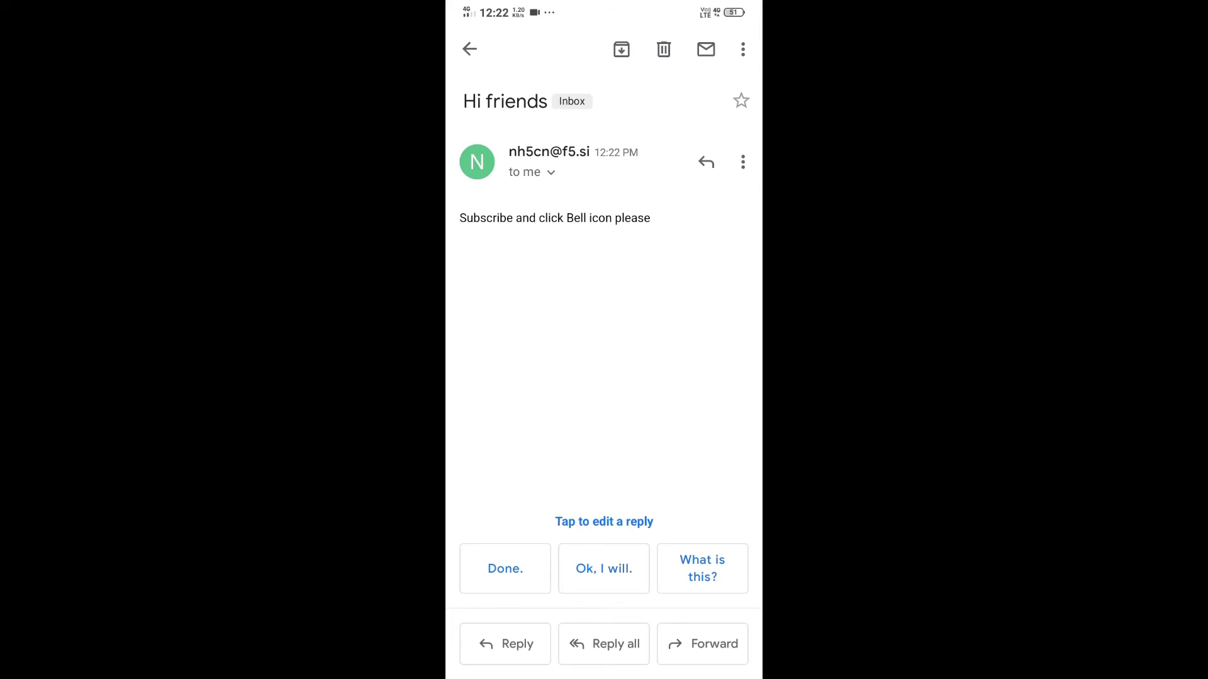
- Reply with 'Ok subscribe paniruvom' and send it to the anonymous address
left_click_drag(523, 251, 572, 253)
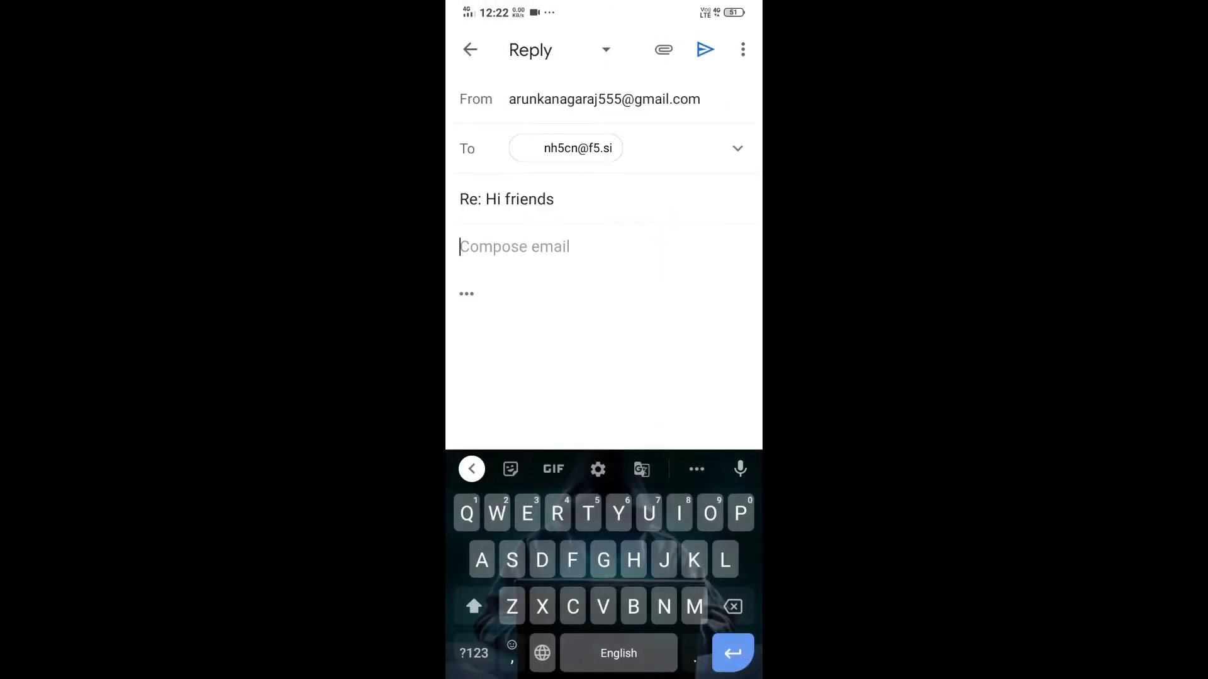
type("Ok ")
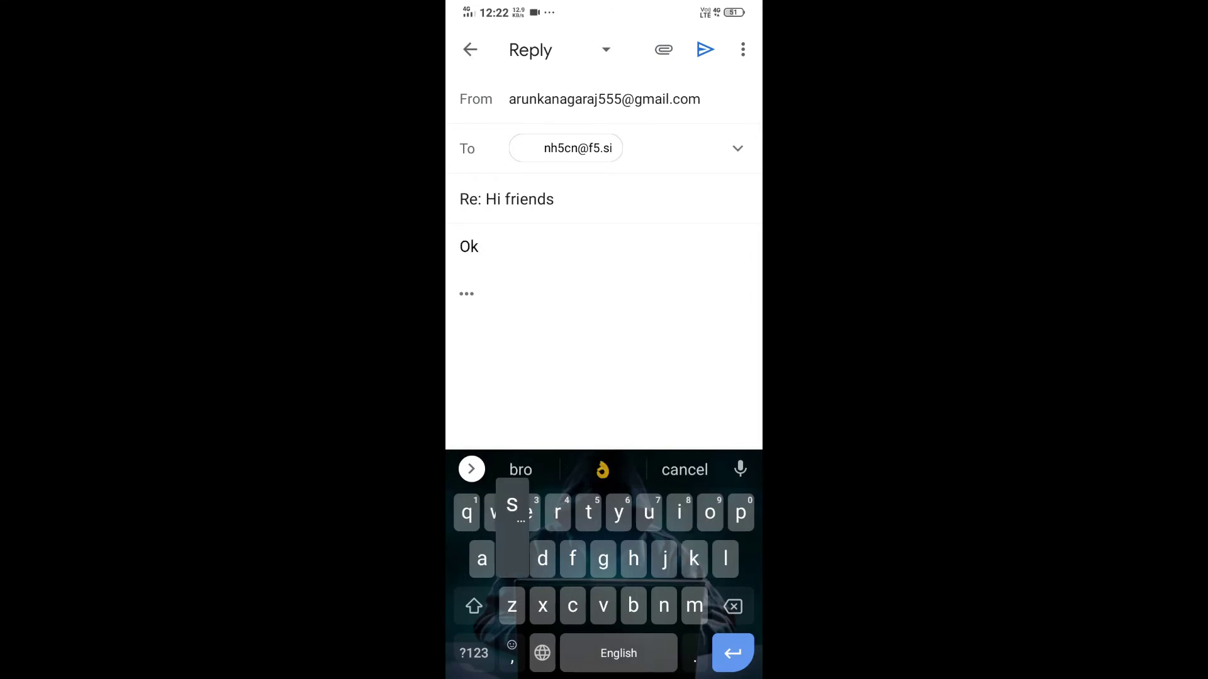
type("subscribe ")
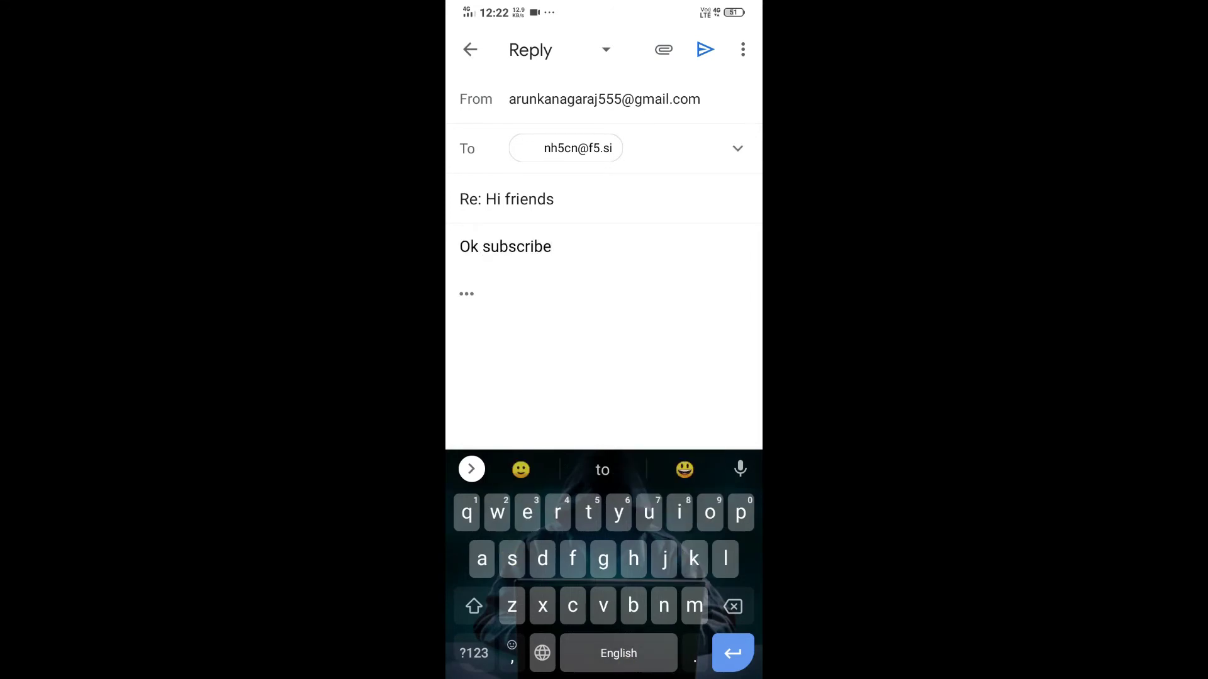
type("pani")
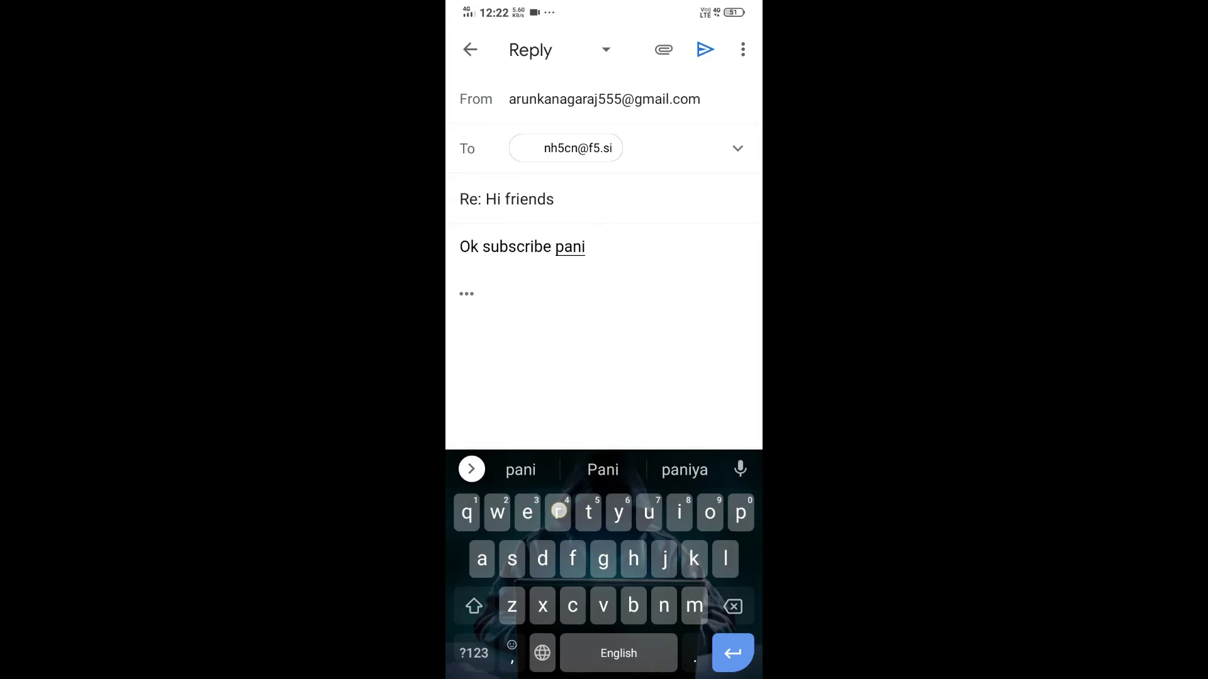
type("ruvom")
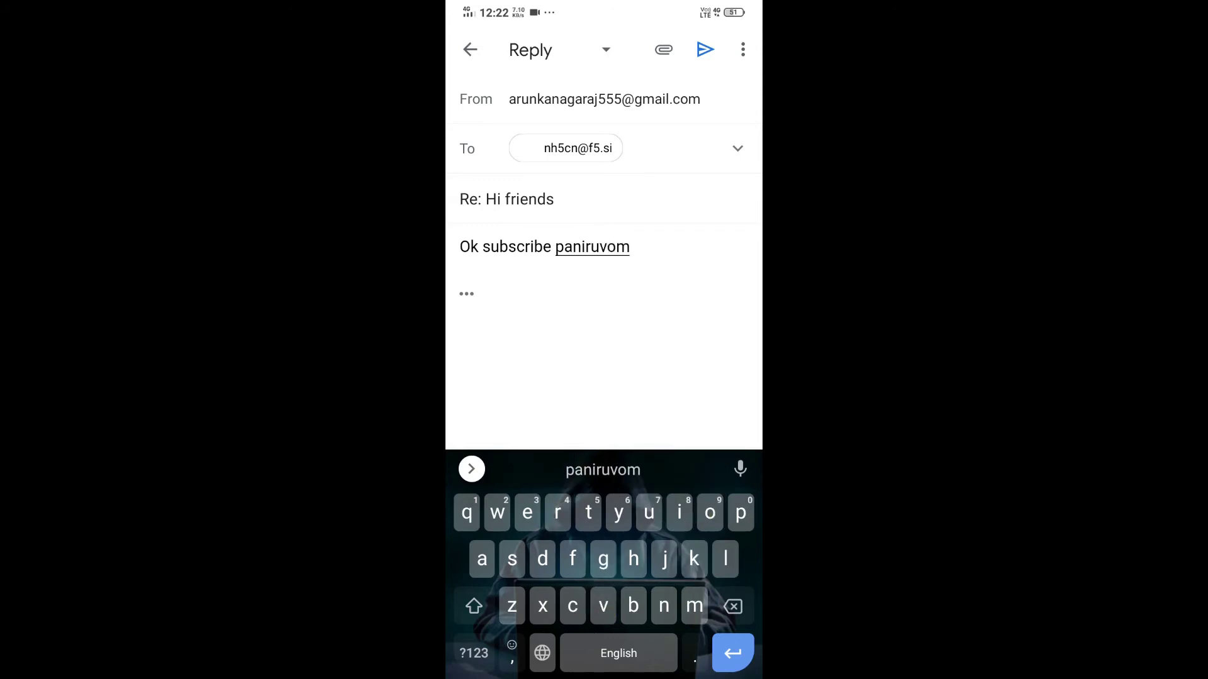
left_click(705, 49)
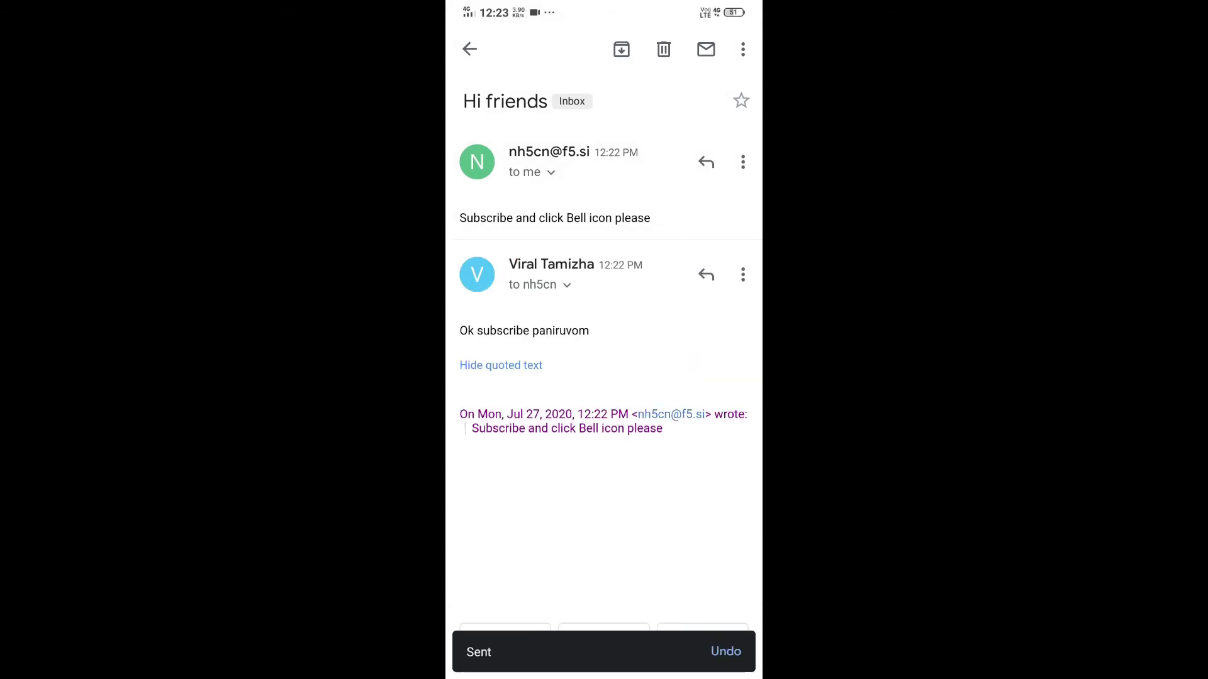
- Return to InstAddr and check the inbox for the new reply, glancing at the Outbox
key("super")
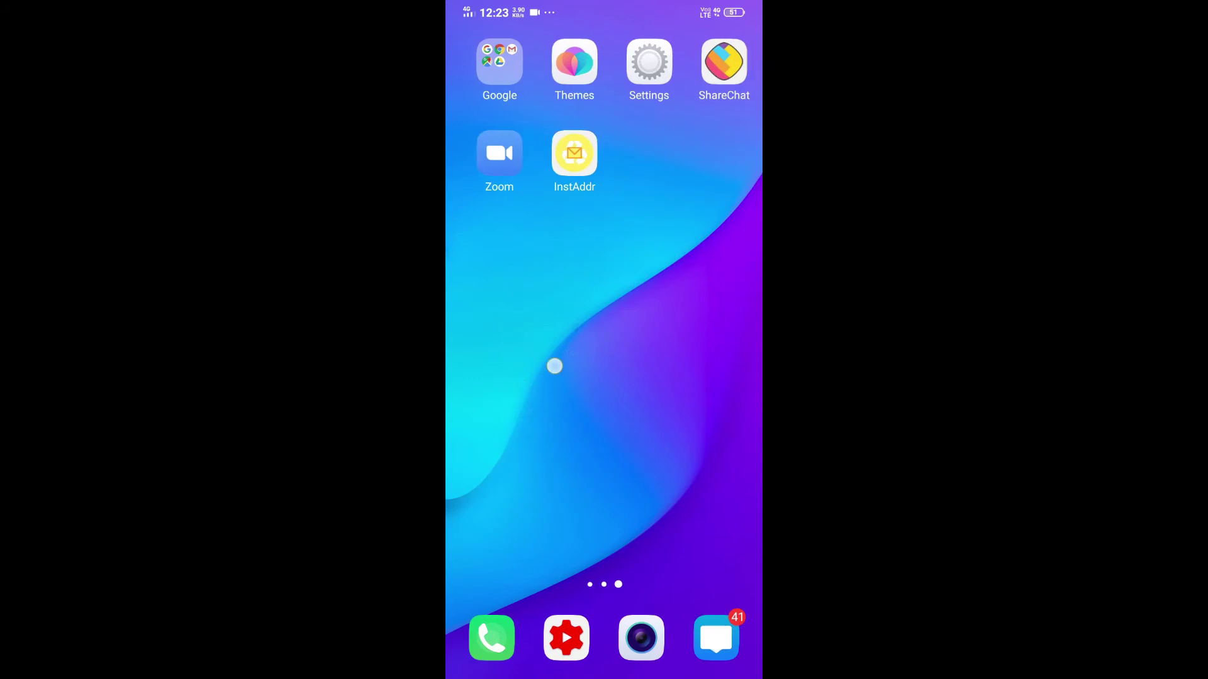
left_click(567, 153)
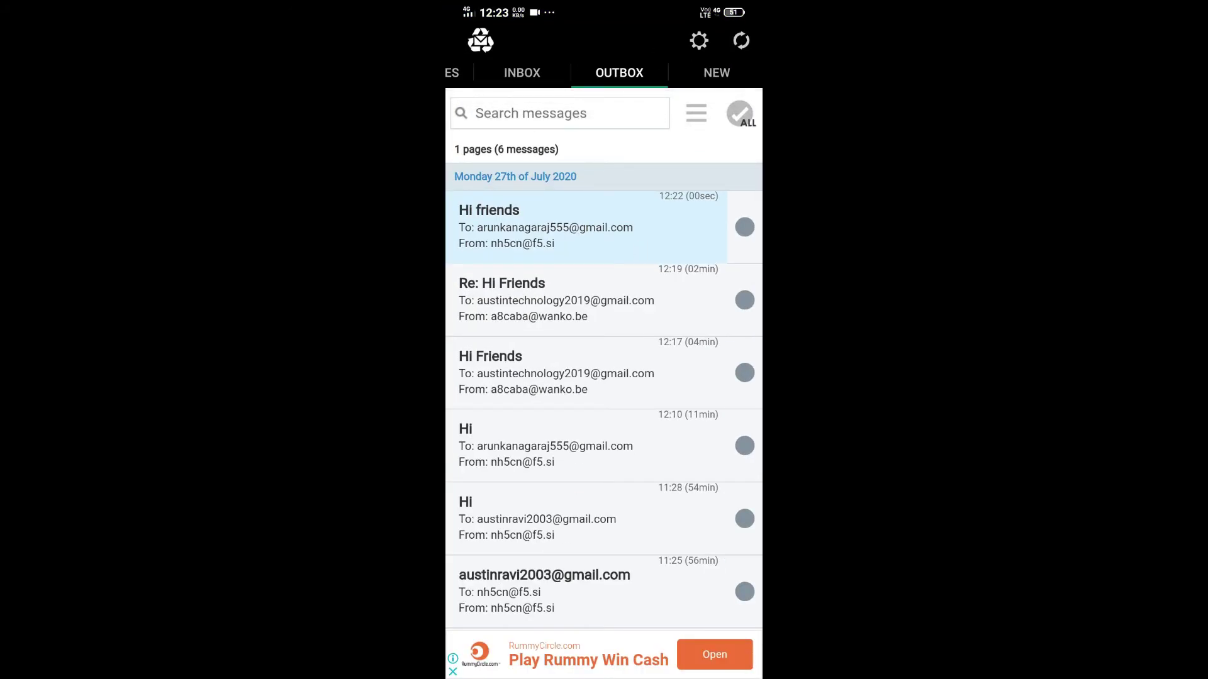
left_click(522, 72)
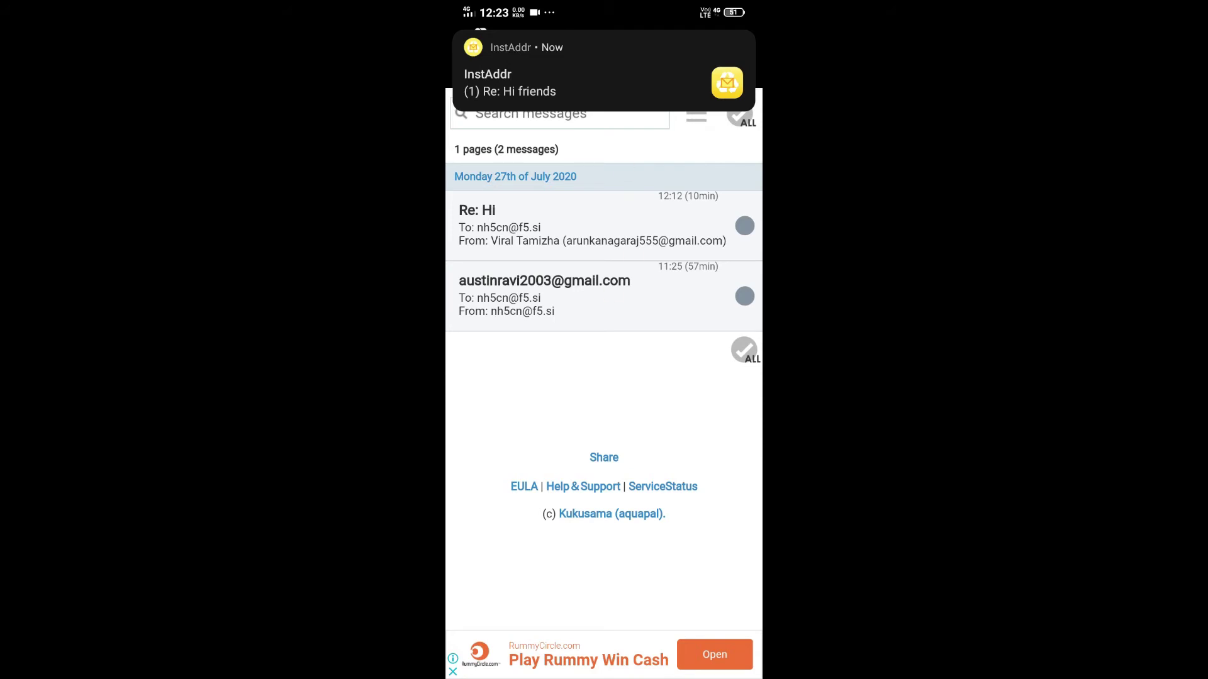
left_click(591, 225)
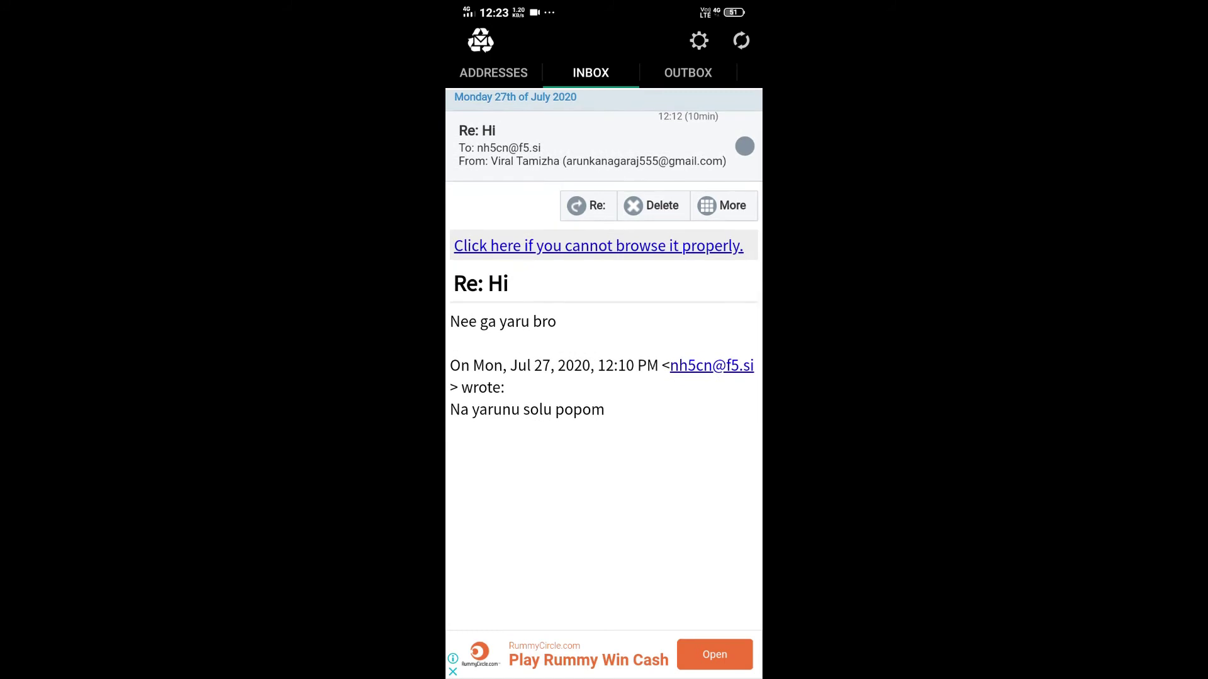
scroll(604, 271, "up", 2)
left_click(687, 72)
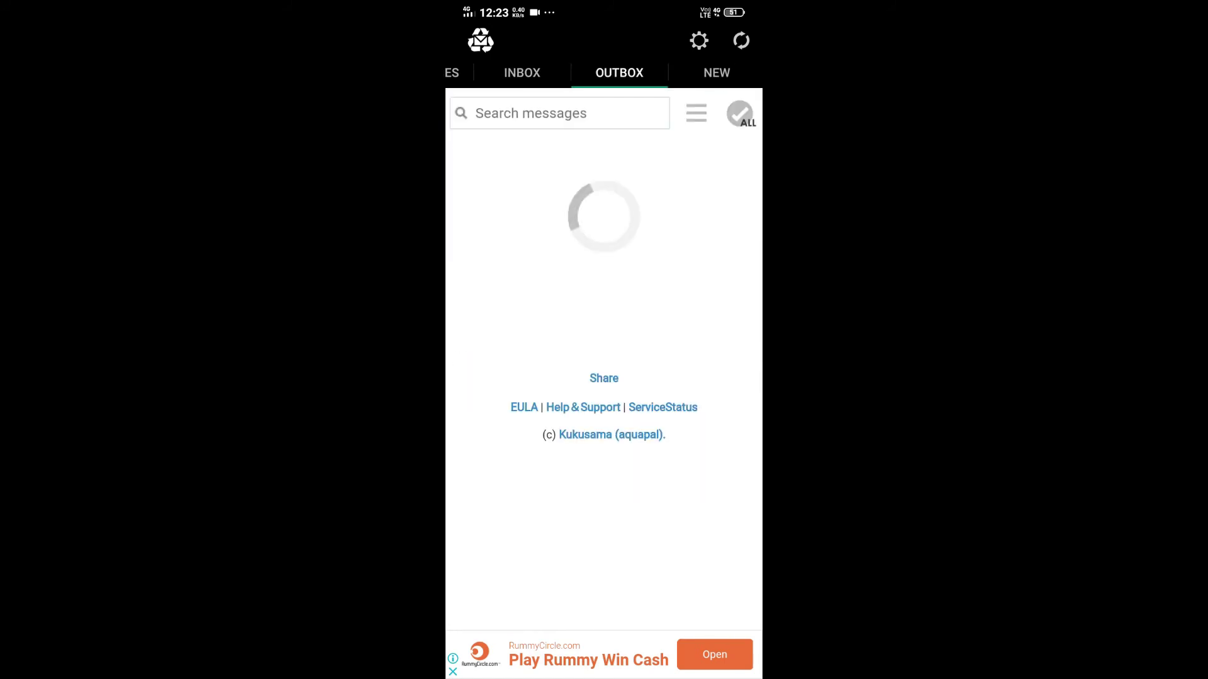
left_click(478, 248)
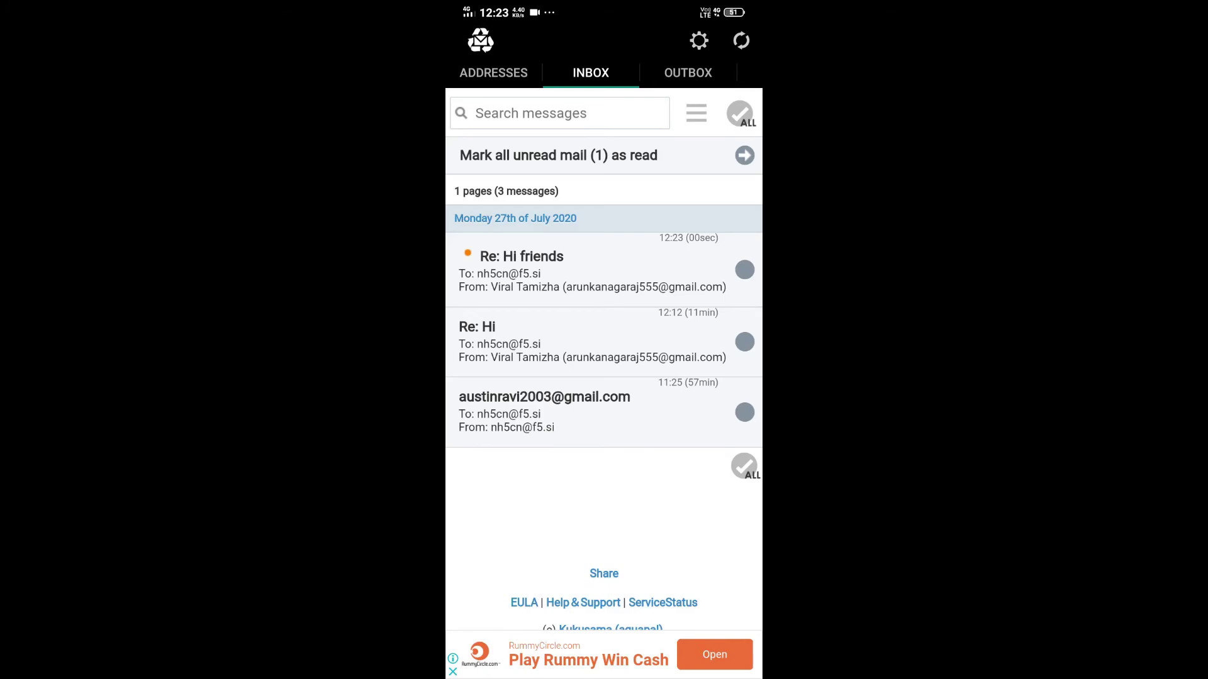
- Read the 'Re: Hi friends' reply, then go via the Outbox back to the inbox list
left_click(489, 257)
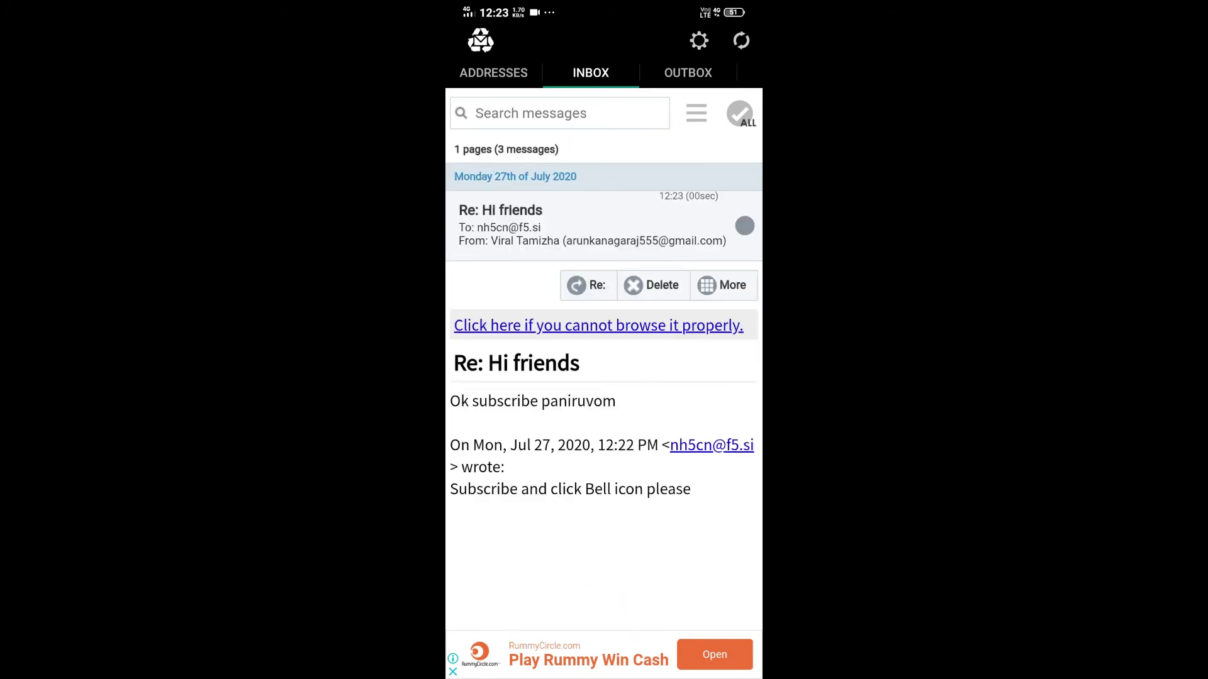
scroll(574, 382, "down", 1)
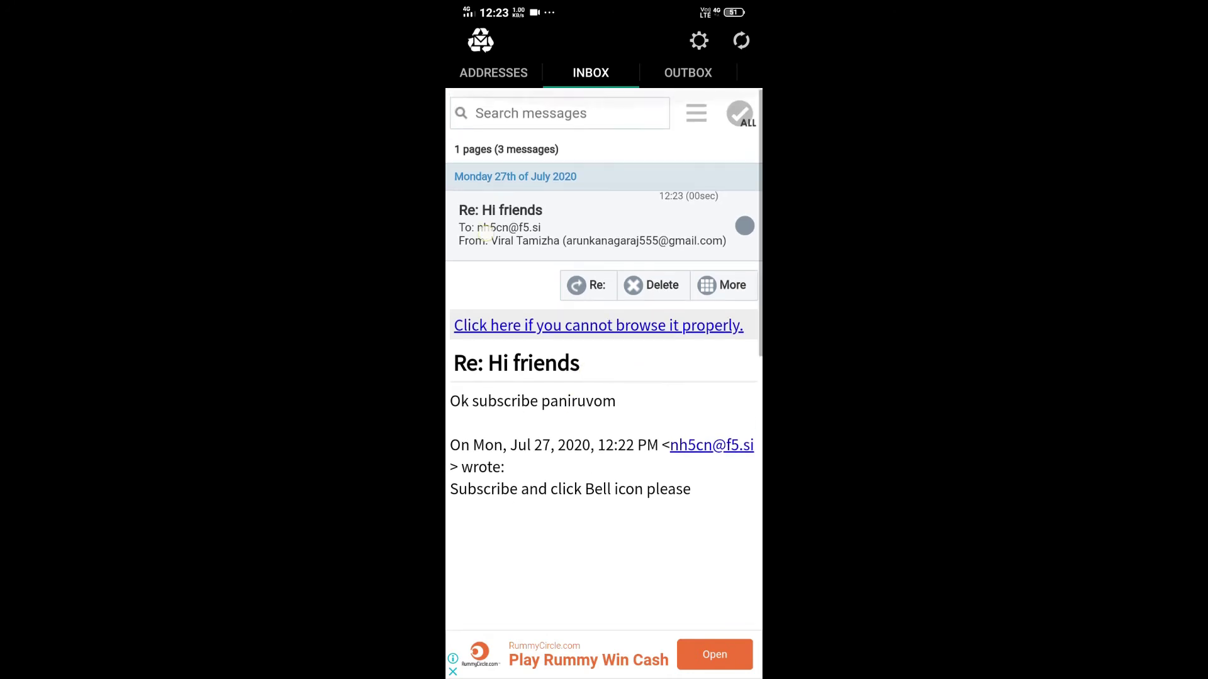
scroll(604, 72, "right", 2)
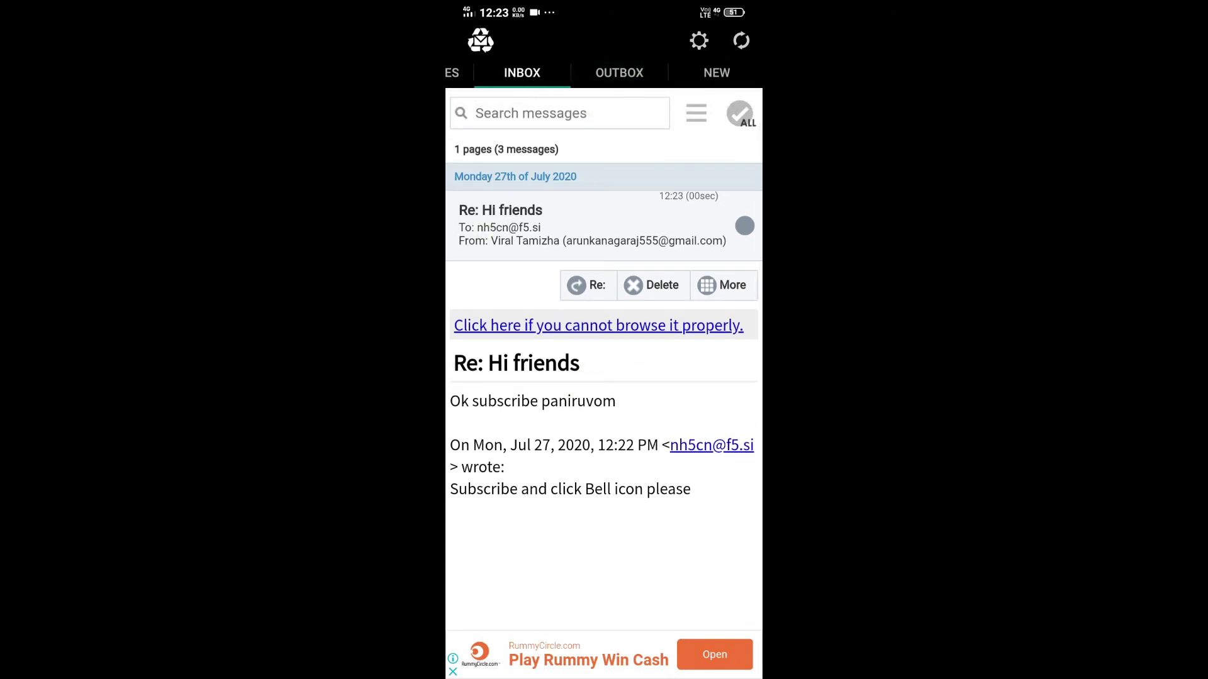
left_click(620, 73)
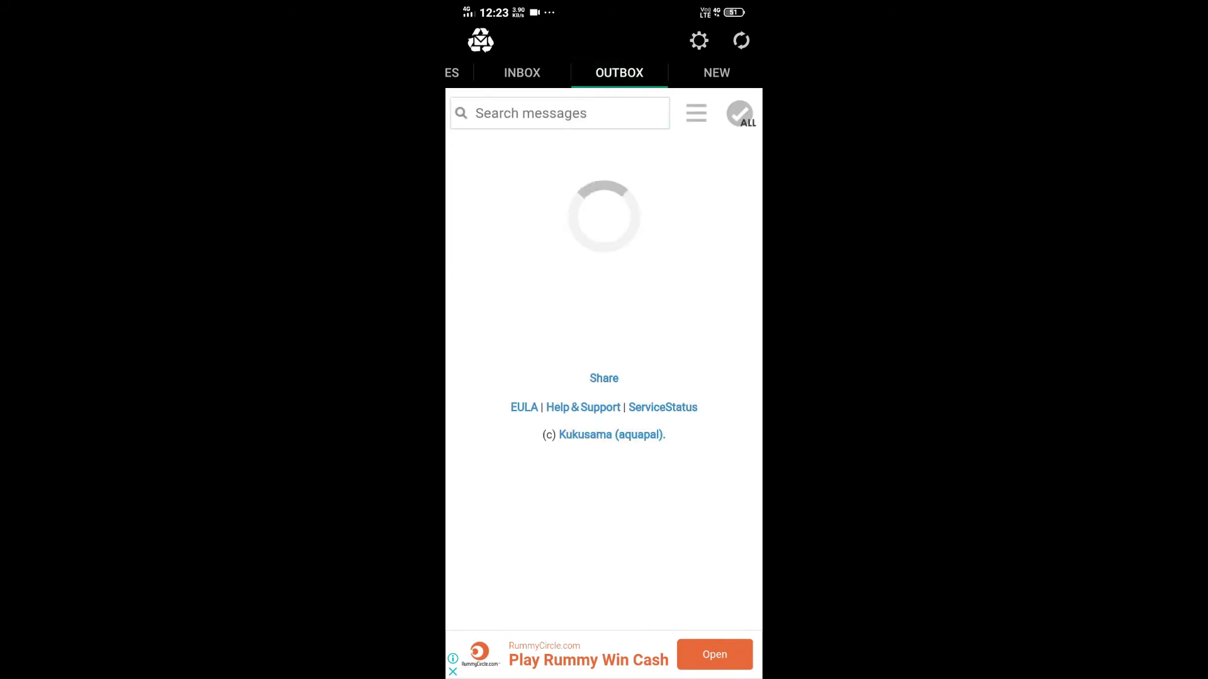
scroll(604, 72, "left", 2)
left_click(589, 73)
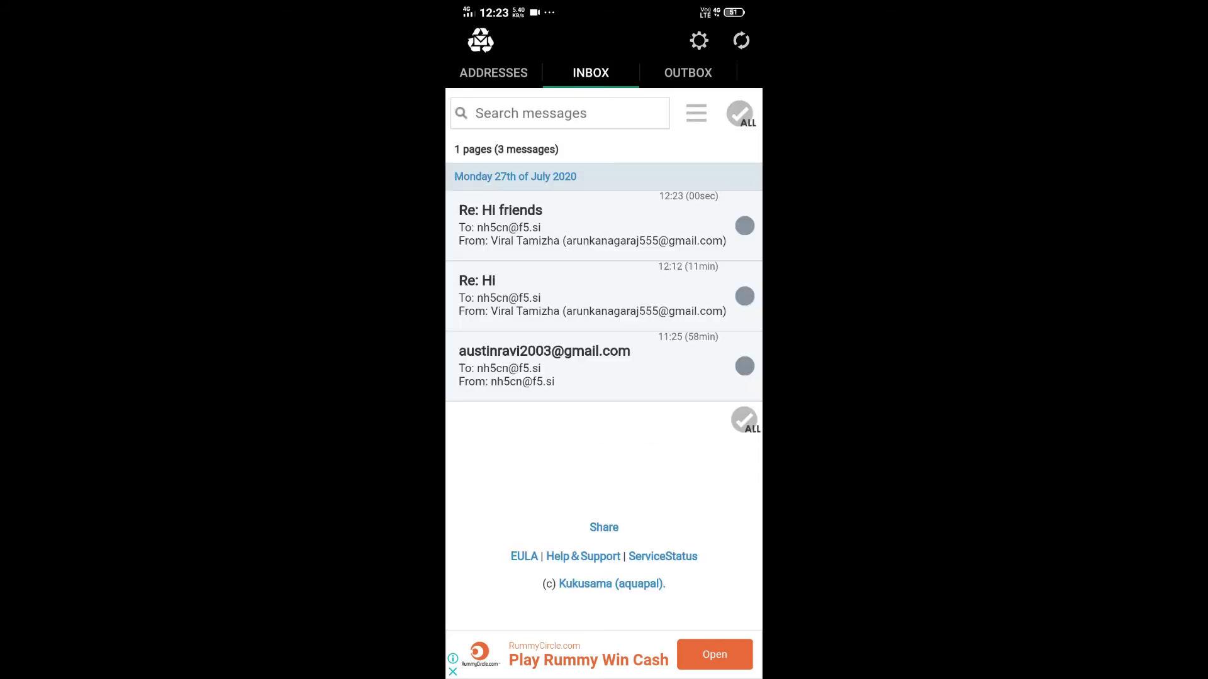
- Scroll through the nine saved addresses on the Addresses tab, then return to the inbox
left_click(493, 72)
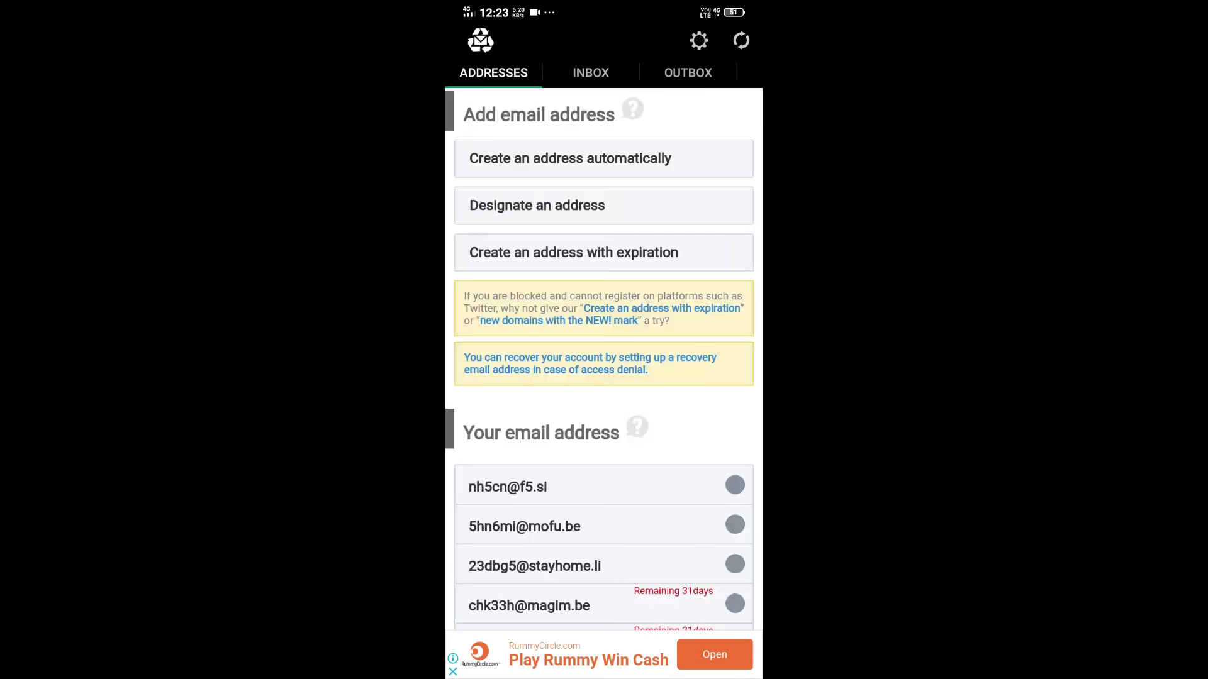
scroll(733, 526, "down", 5)
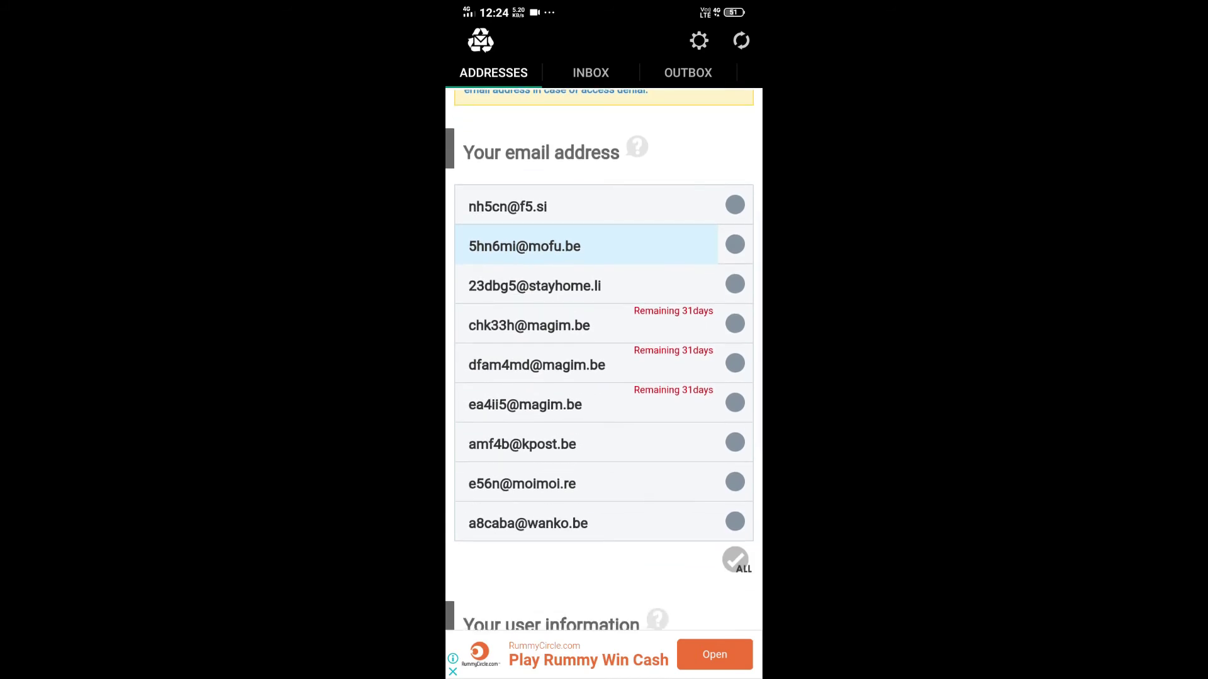
scroll(585, 246, "down", 4)
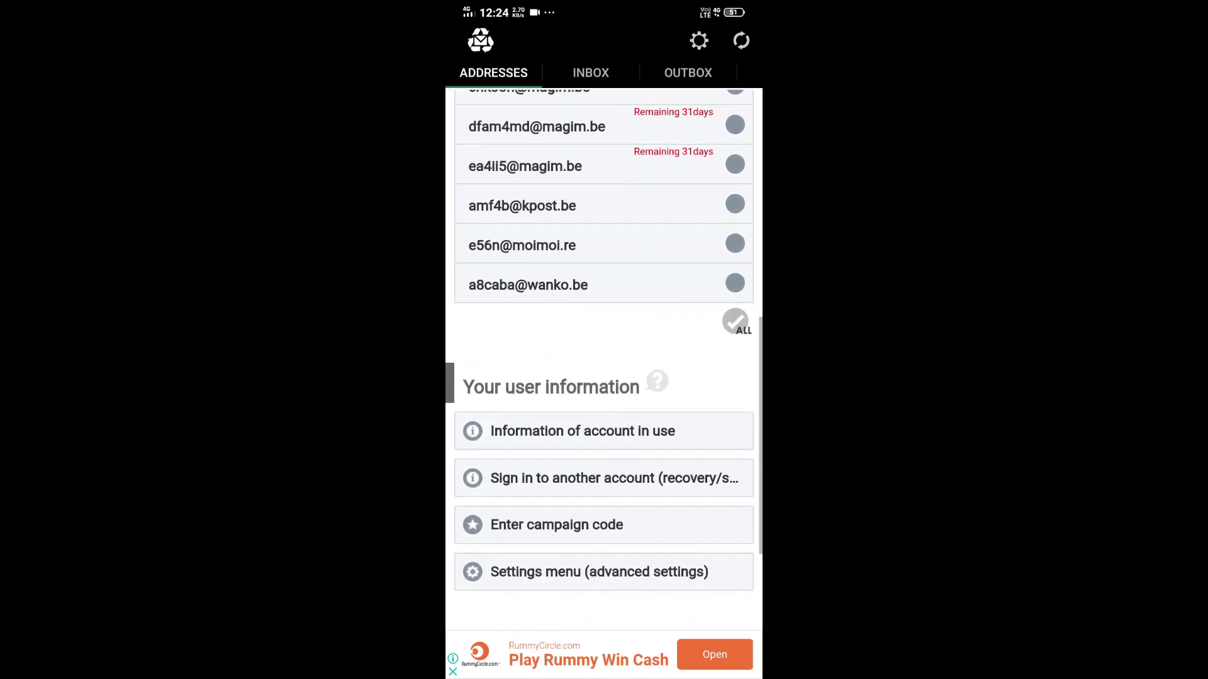
scroll(679, 601, "down", 1)
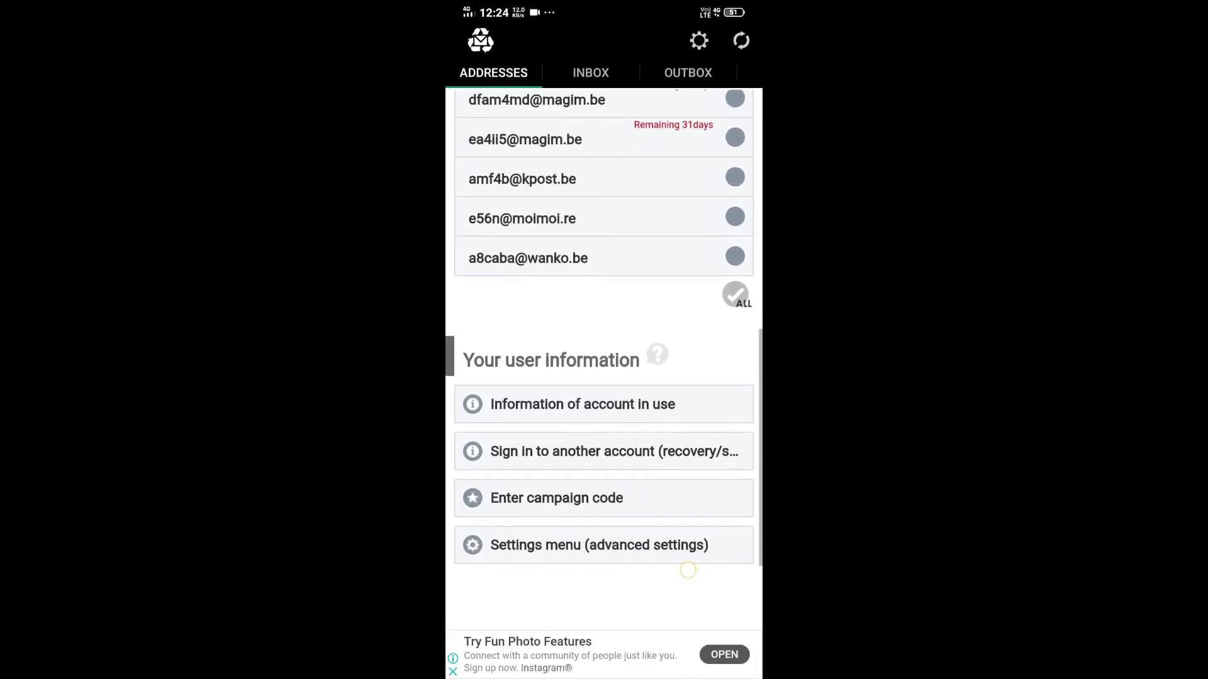
scroll(685, 572, "down", 2)
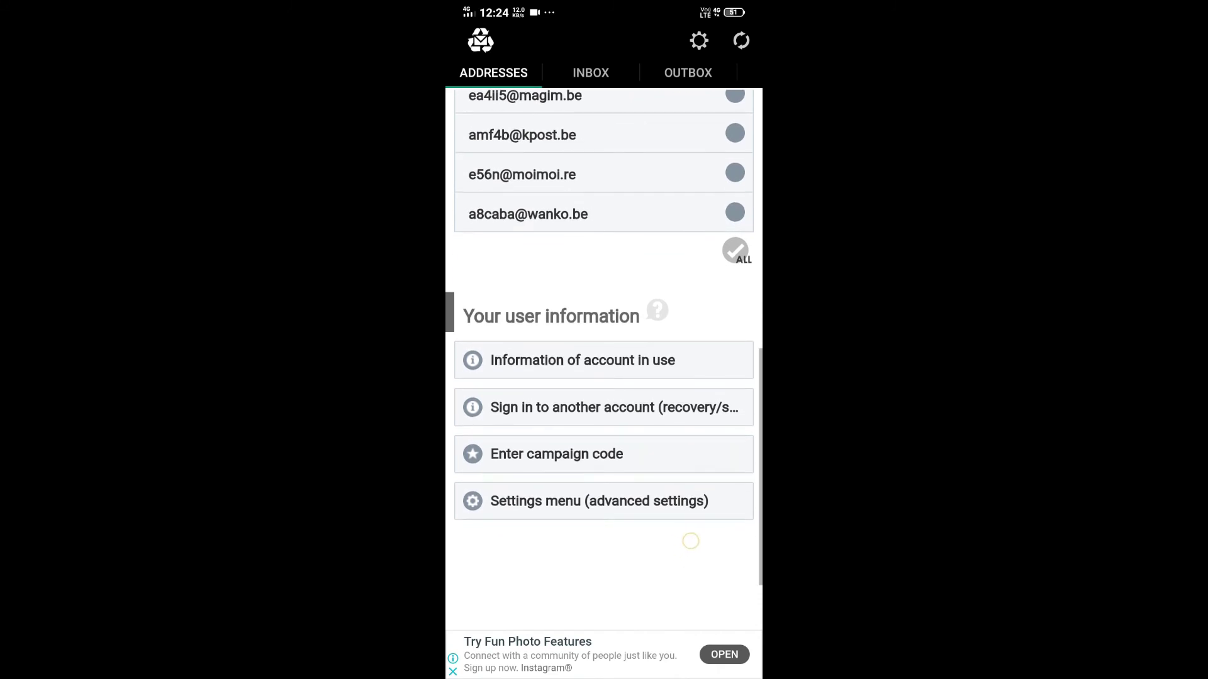
scroll(698, 517, "down", 2)
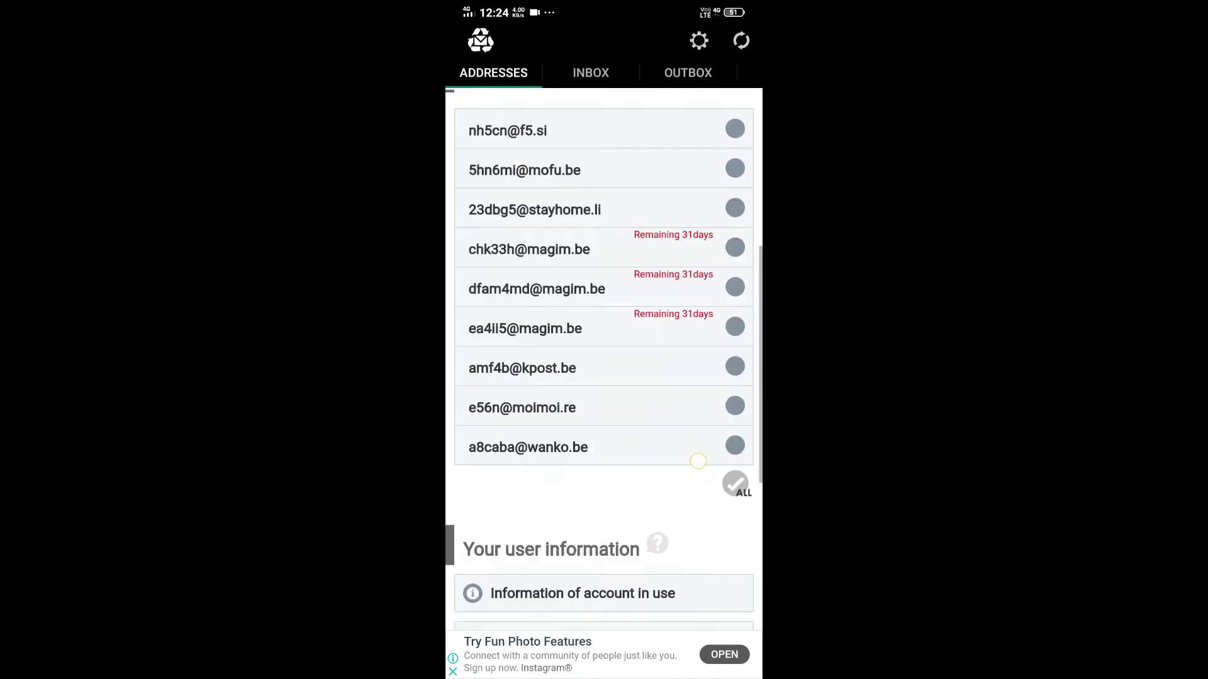
scroll(604, 358, "up", 10)
left_click(591, 73)
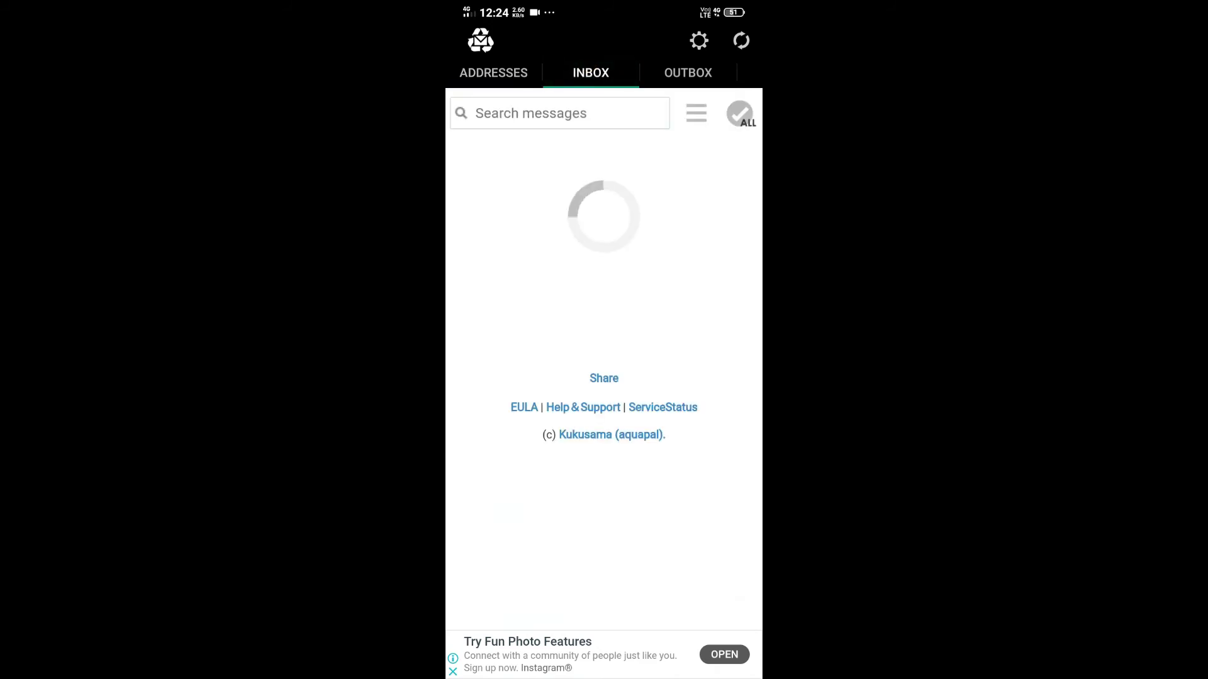
- Scroll through the Settings list showing version 2020.07.07.2, then close it back to the inbox
left_click(698, 40)
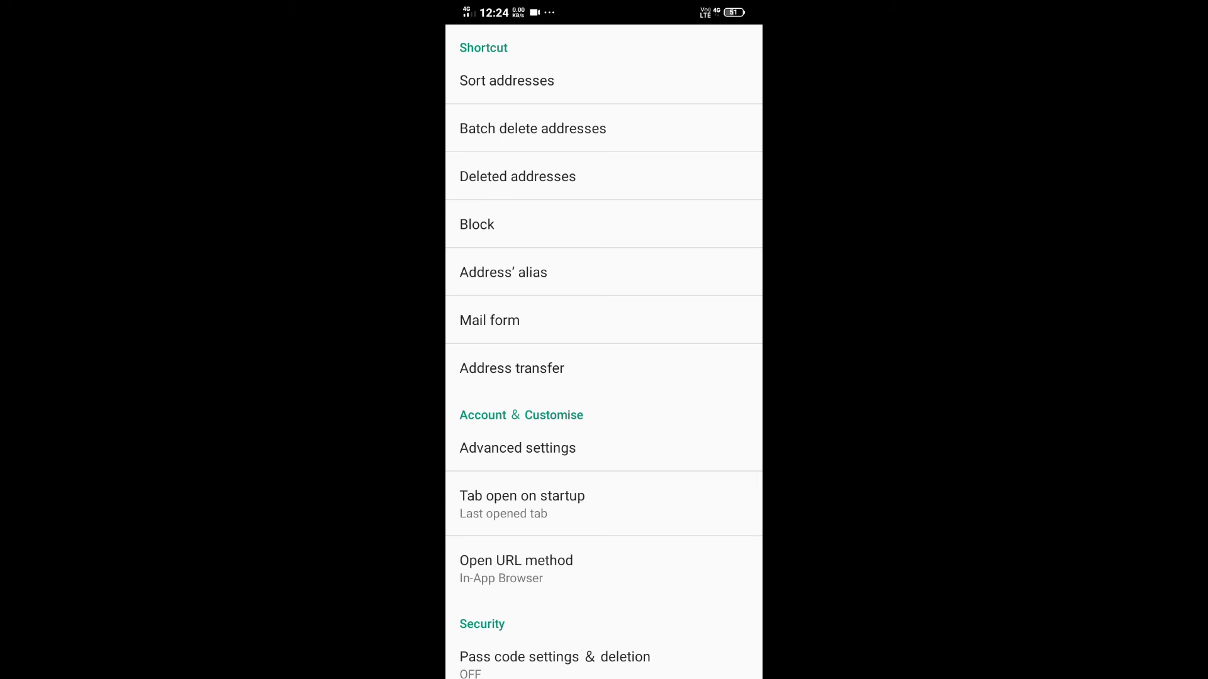
left_click_drag(670, 502, 686, 343)
left_click(665, 478)
mouse_move(665, 478)
left_mouse_down()
mouse_move(667, 369)
mouse_move(694, 335)
left_mouse_up()
left_click_drag(677, 451, 677, 371)
left_click_drag(711, 428, 709, 365)
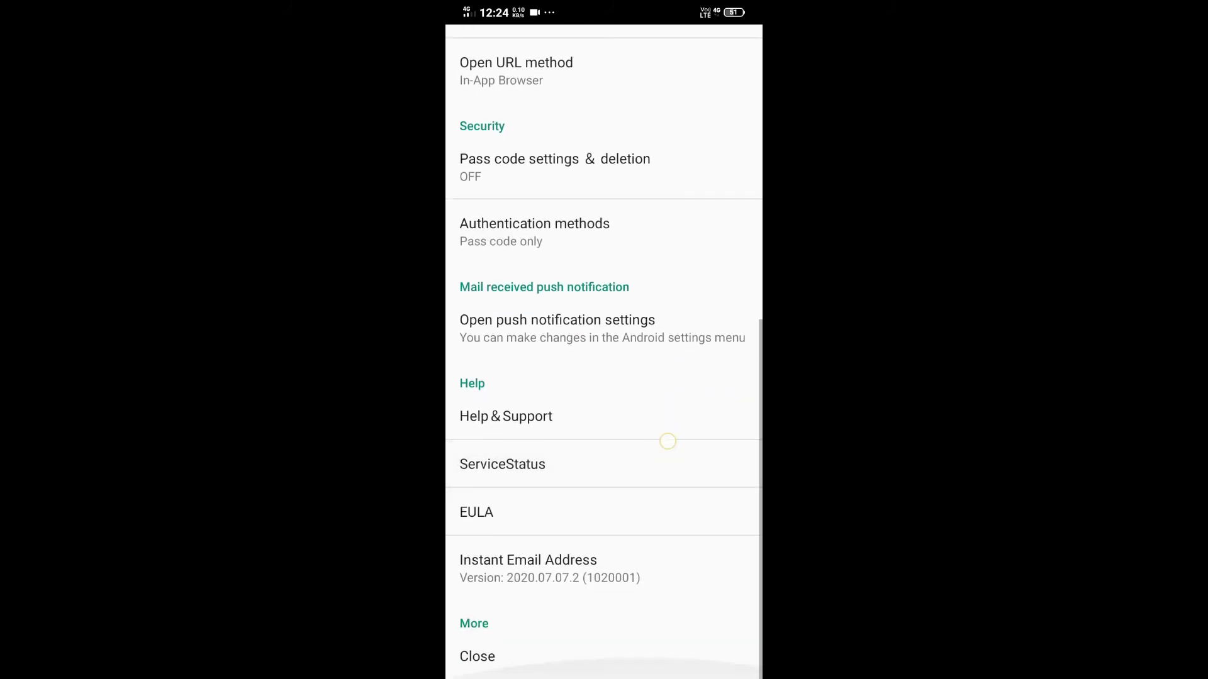
mouse_move(666, 440)
left_mouse_down()
mouse_move(696, 351)
mouse_move(692, 598)
left_mouse_up()
left_click(666, 451)
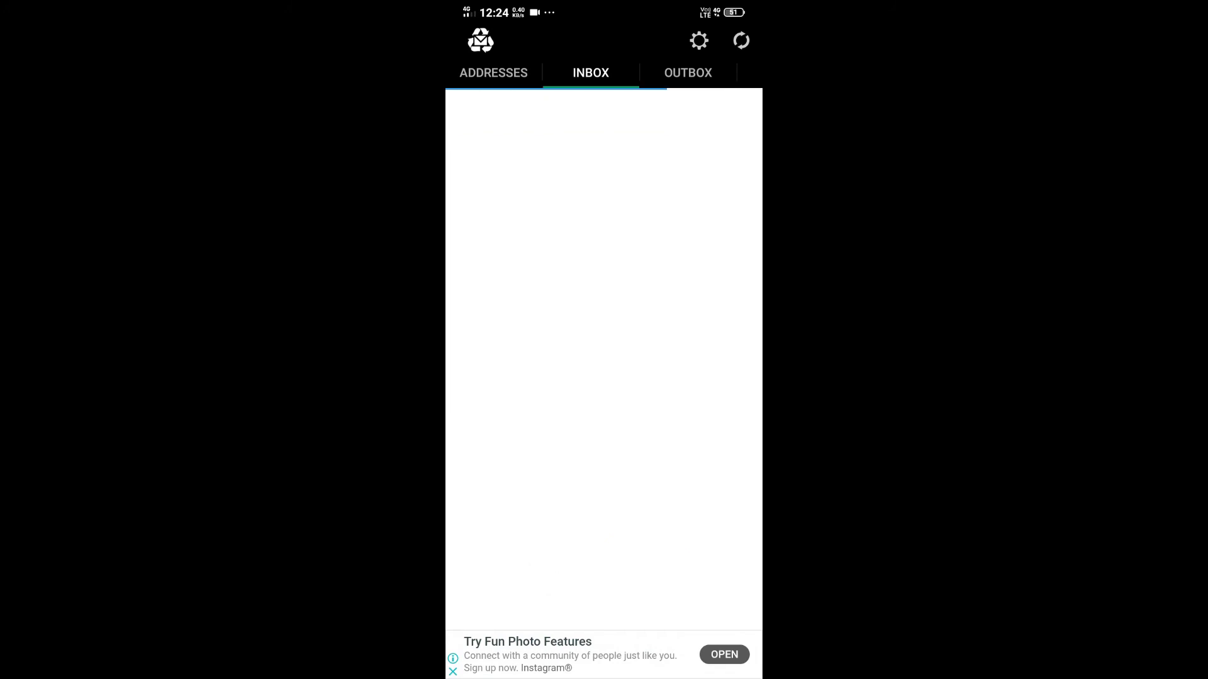